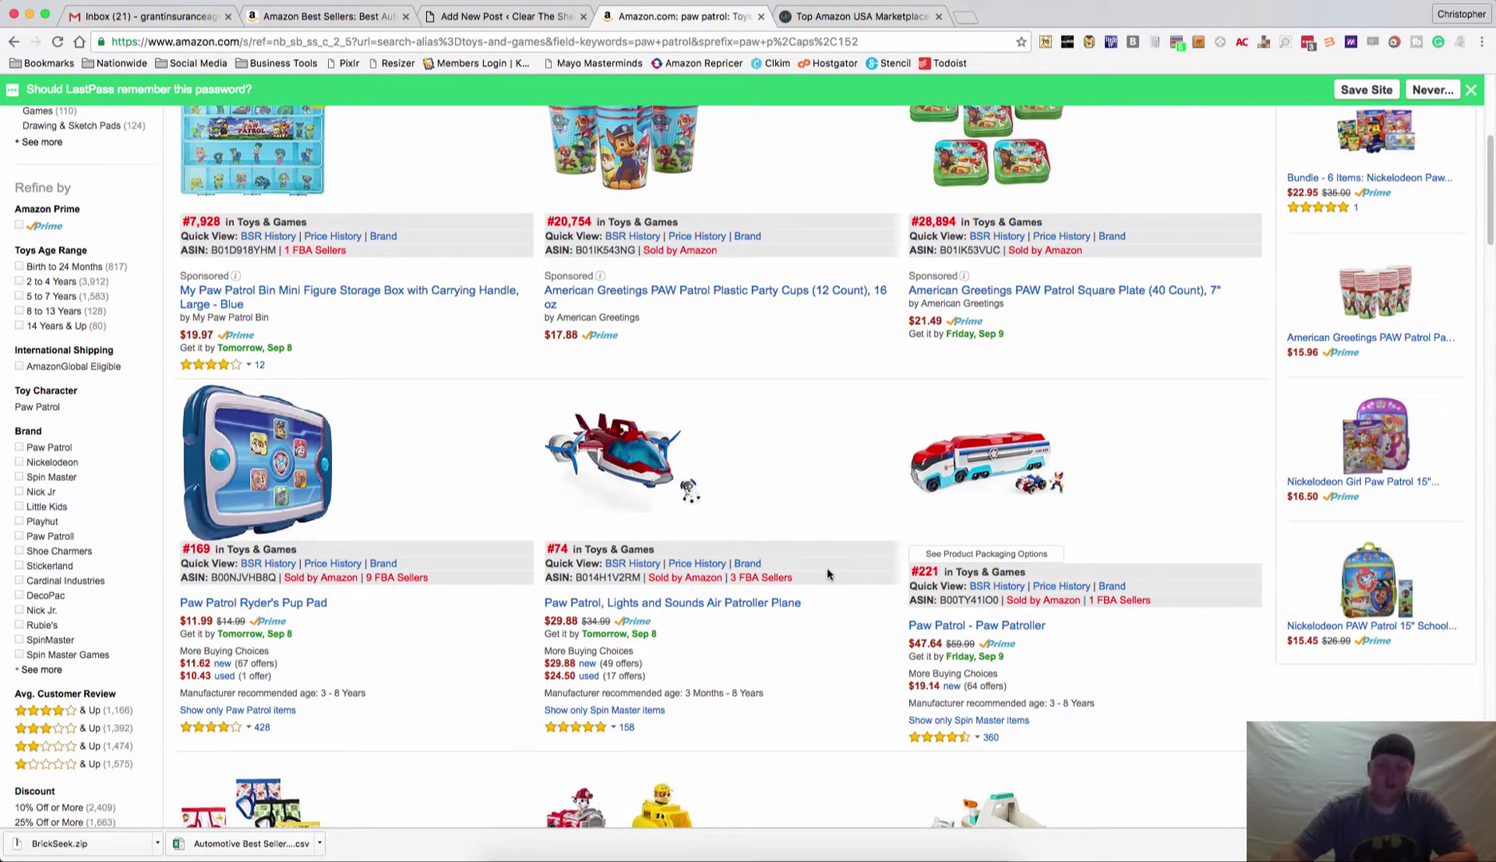
Step: Open the Paw Patrol Lights and Sounds Air Patroller Plane product page from the search results
{"action": "mouse_move", "coordinate": [629, 459]}
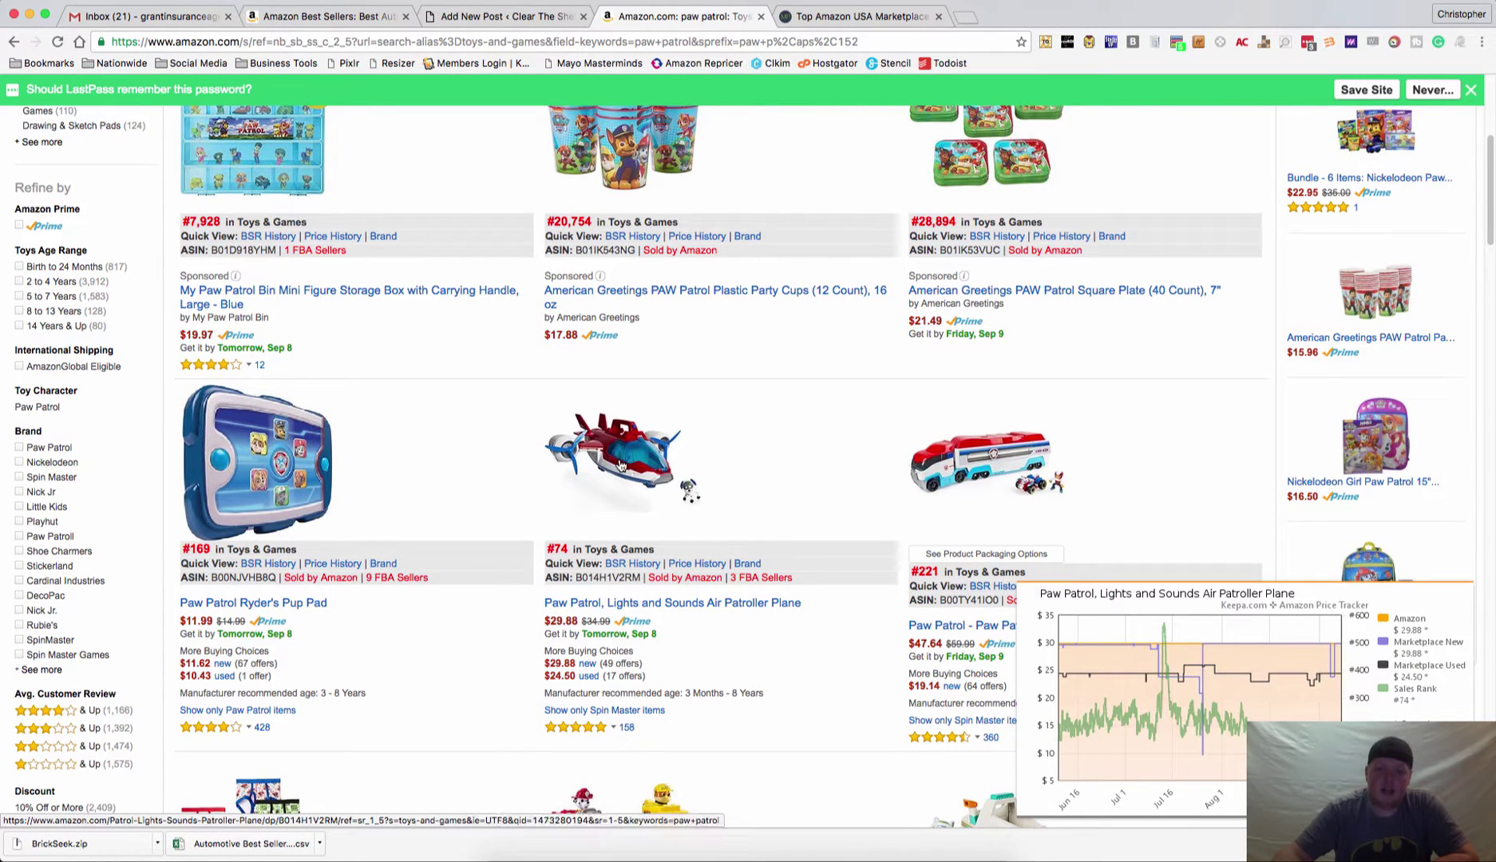
{"action": "left_click", "coordinate": [621, 465]}
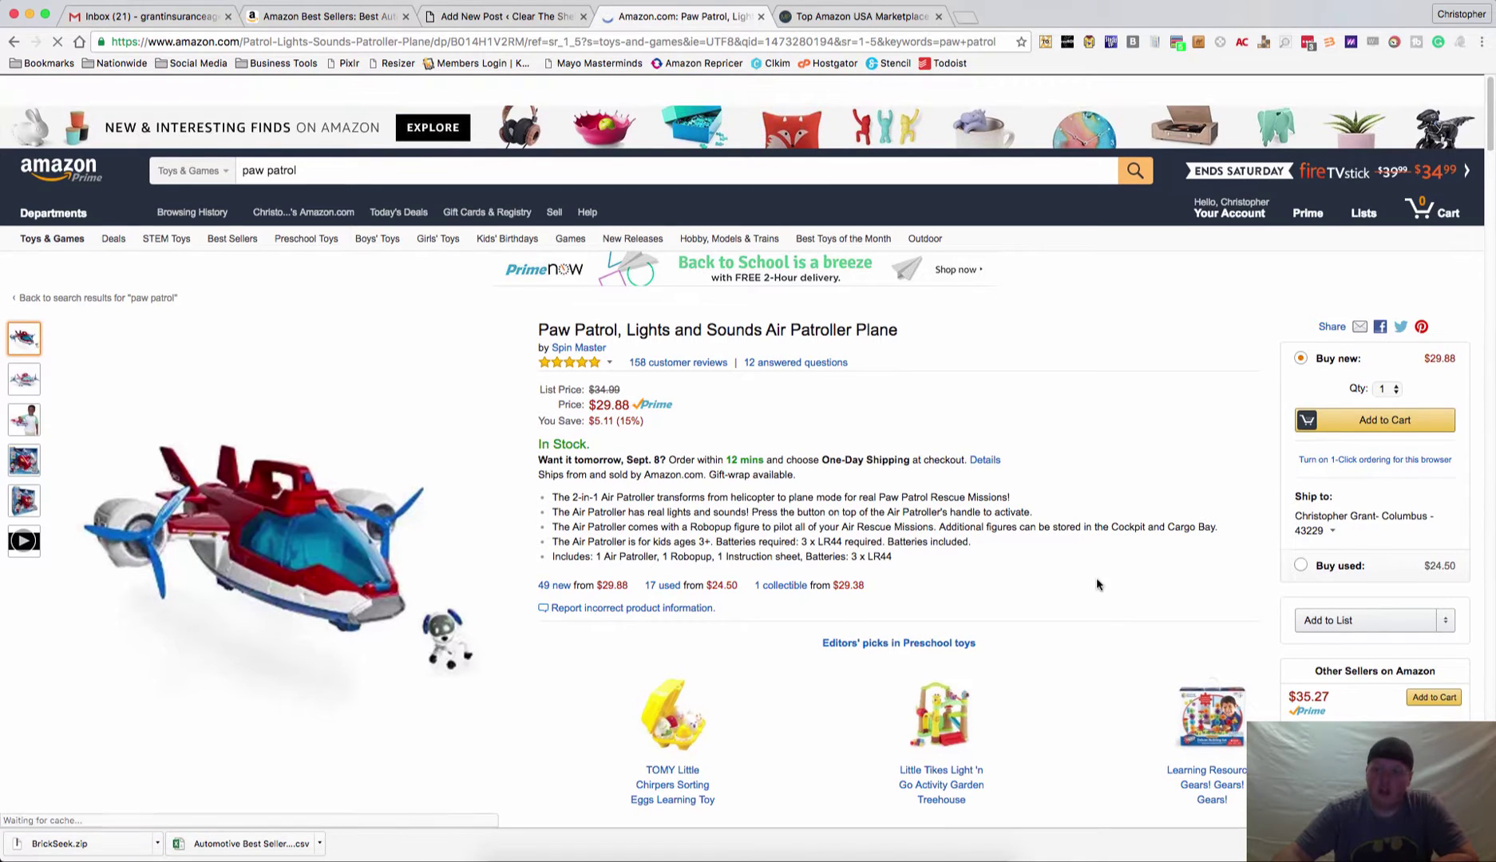
Step: Open the '67 used & new' offer listing for the Air Patroller Plane
{"action": "scroll", "coordinate": [1282, 591], "scroll_direction": "down", "scroll_amount": 3}
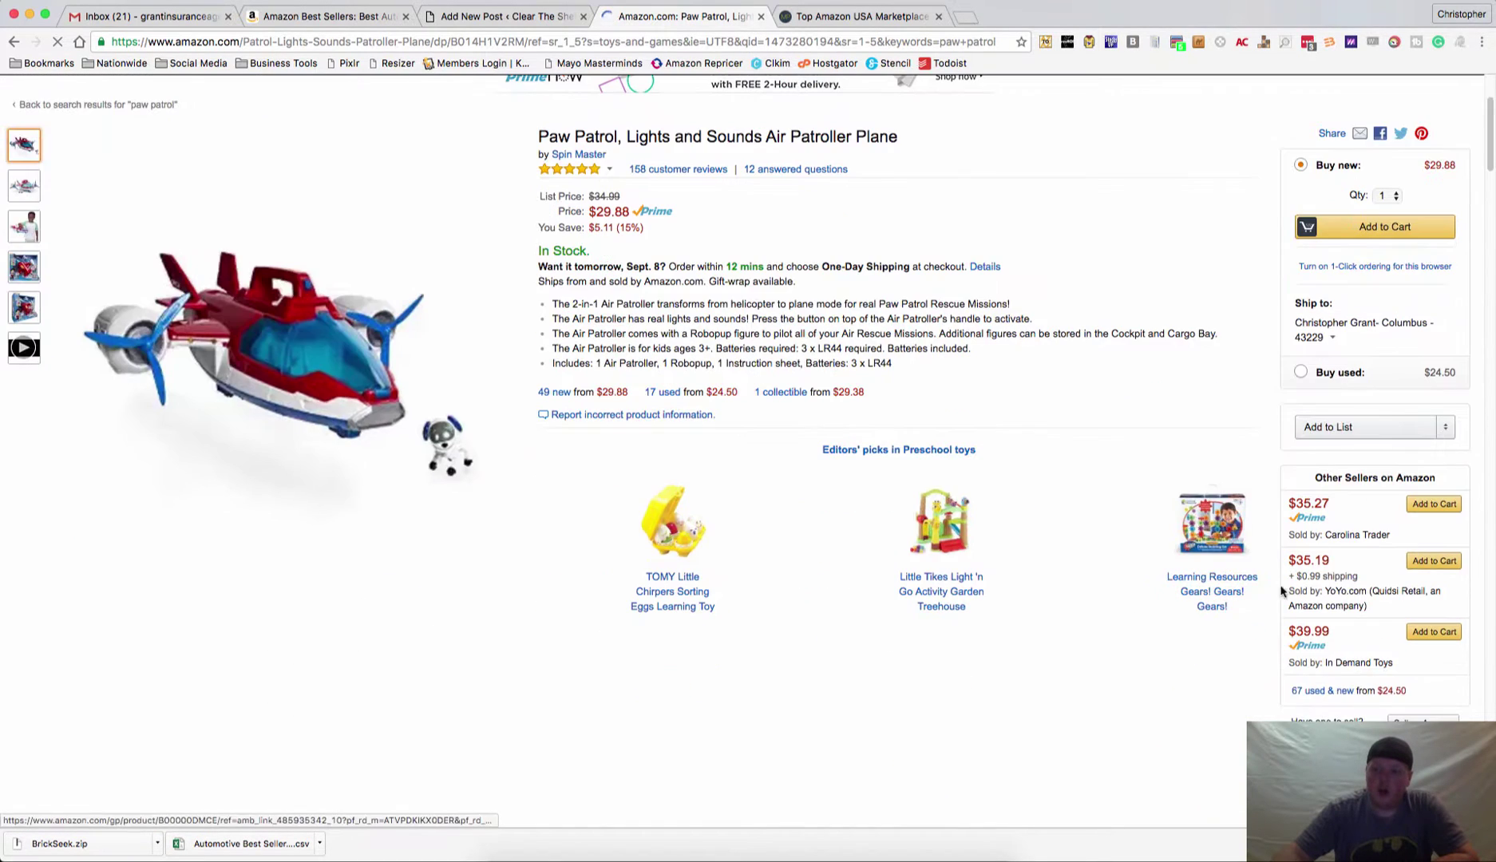
{"action": "left_click", "coordinate": [1313, 691]}
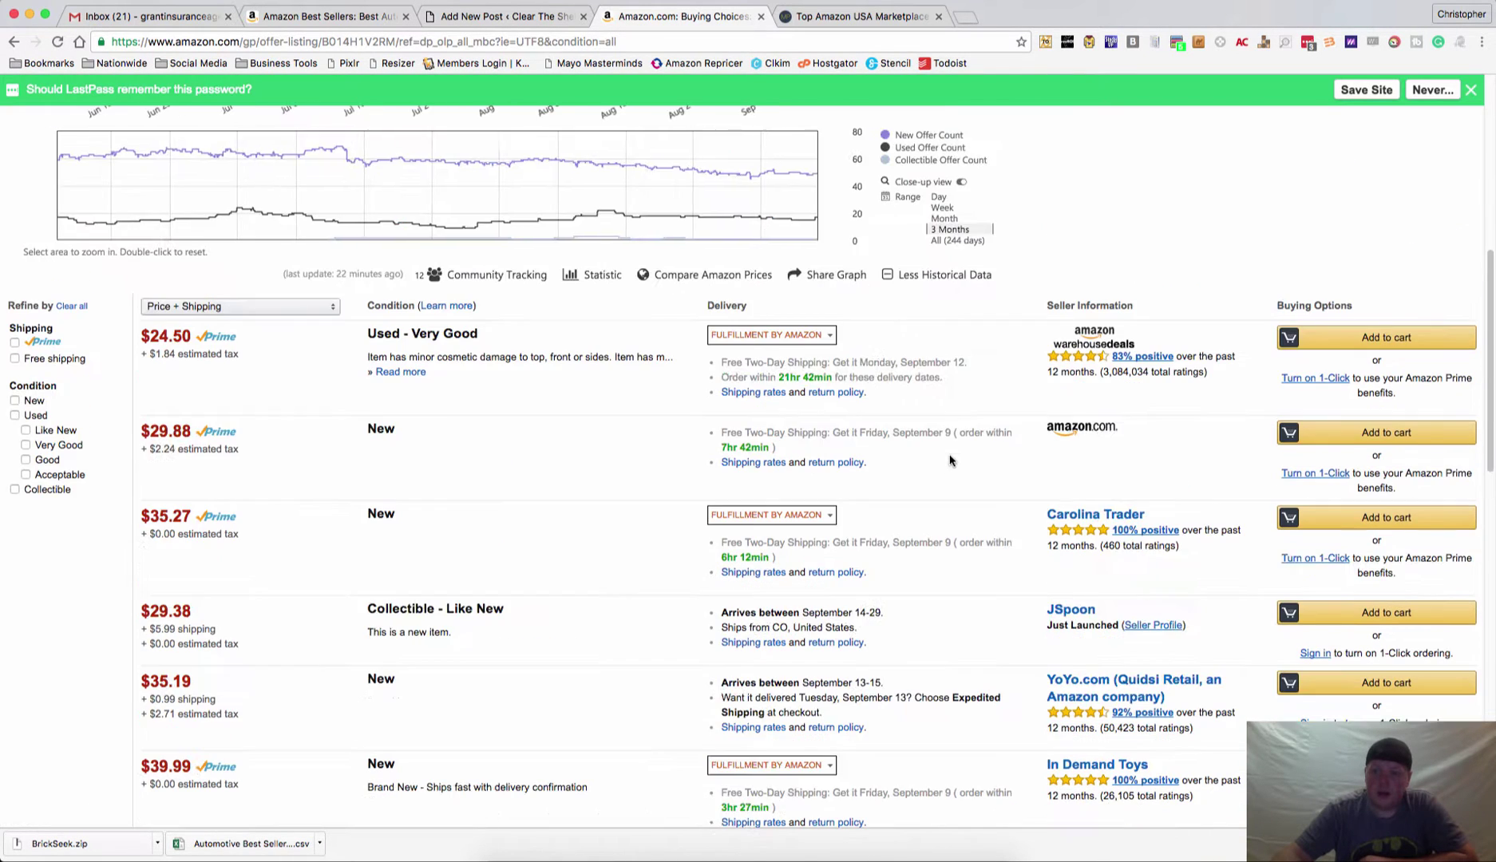
{"action": "scroll", "coordinate": [963, 487], "scroll_direction": "down", "scroll_amount": 2}
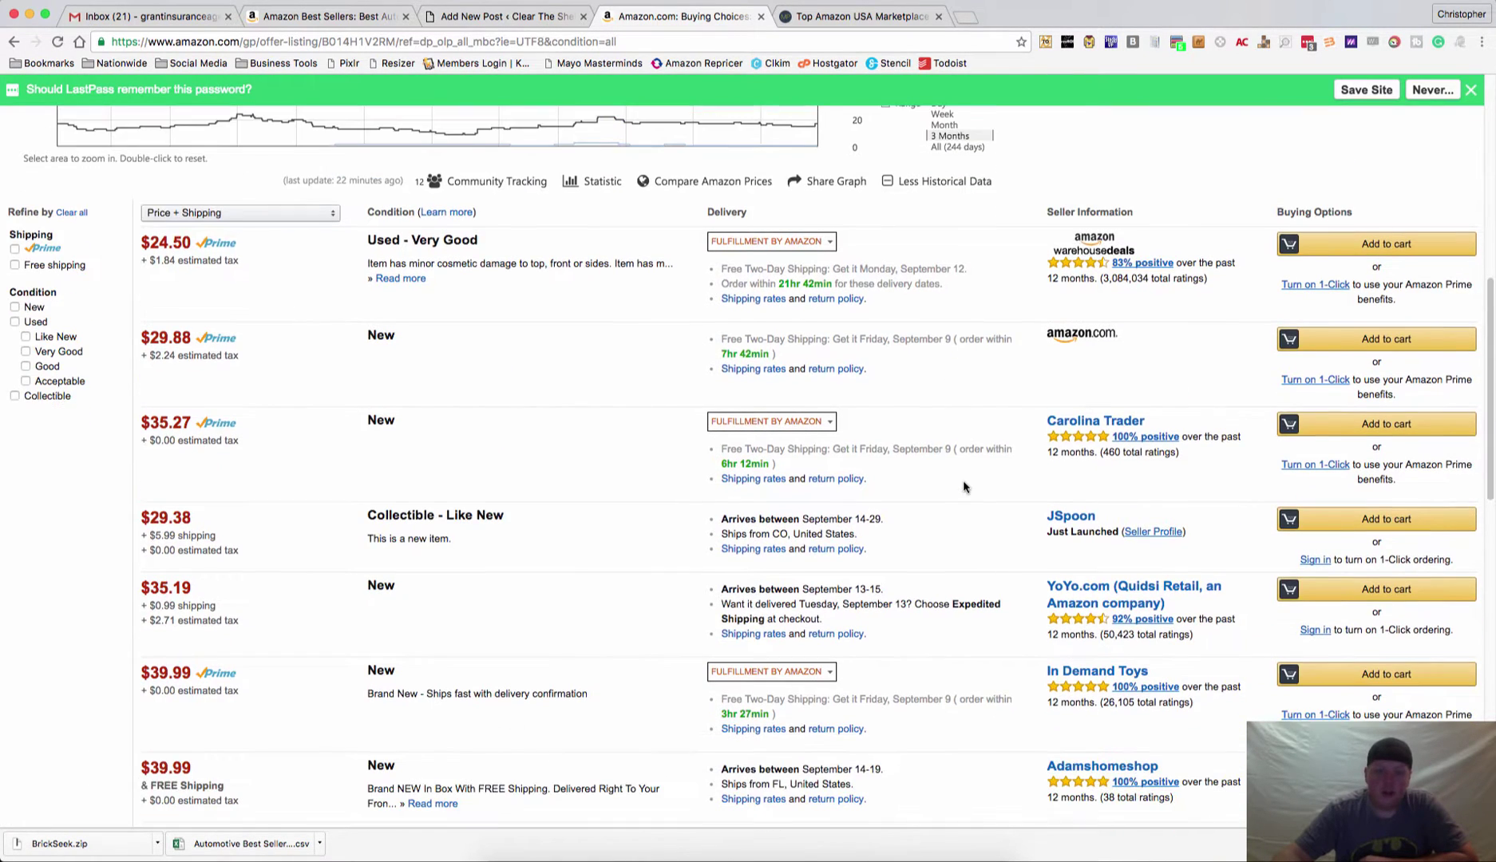
Step: Go from the Carolina Trader seller profile to its 192-product storefront
{"action": "left_click", "coordinate": [1097, 423]}
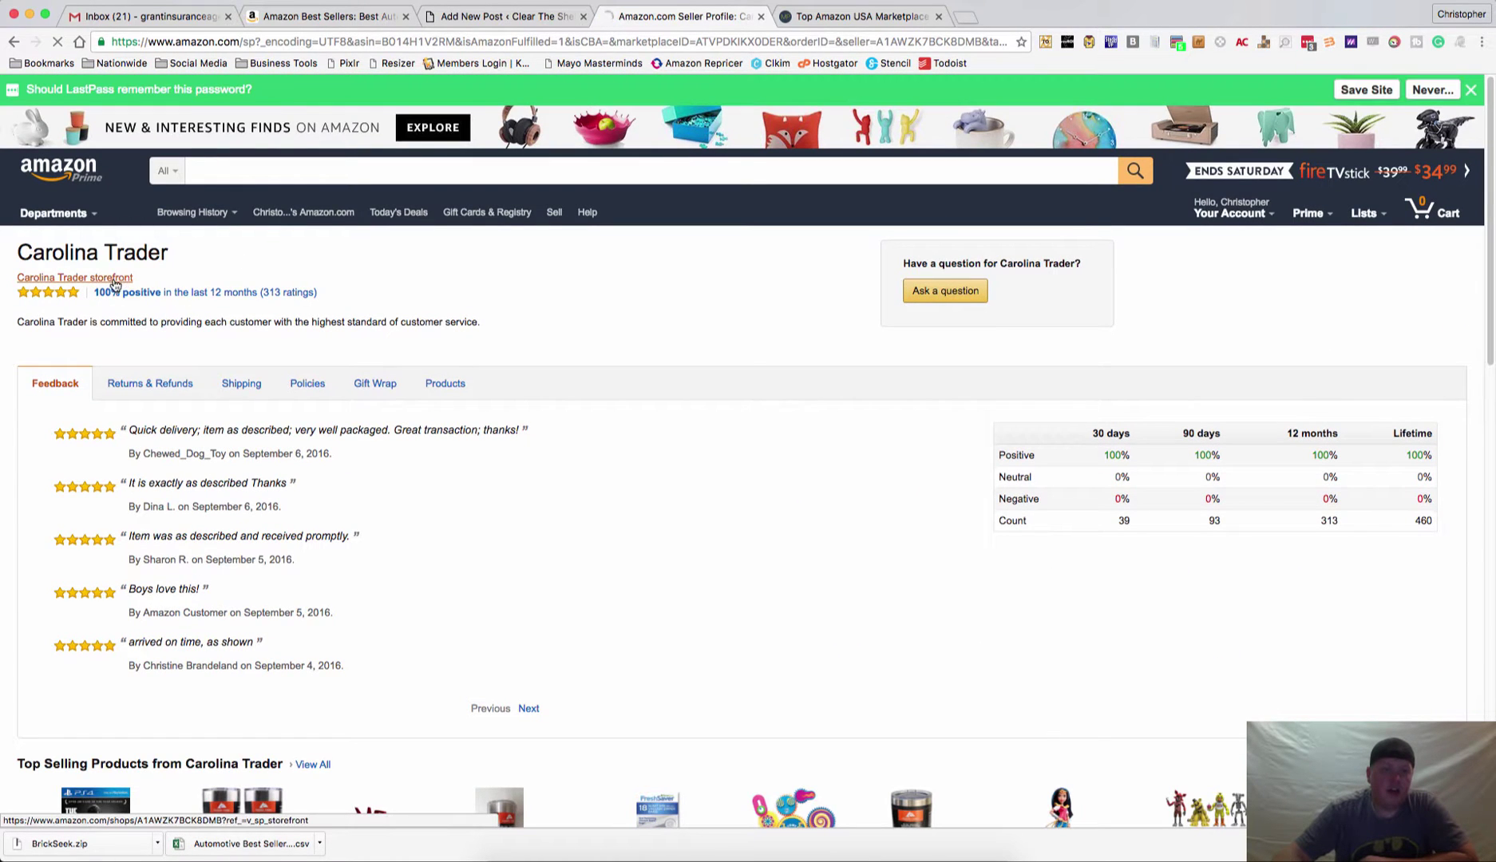
{"action": "left_click", "coordinate": [67, 280]}
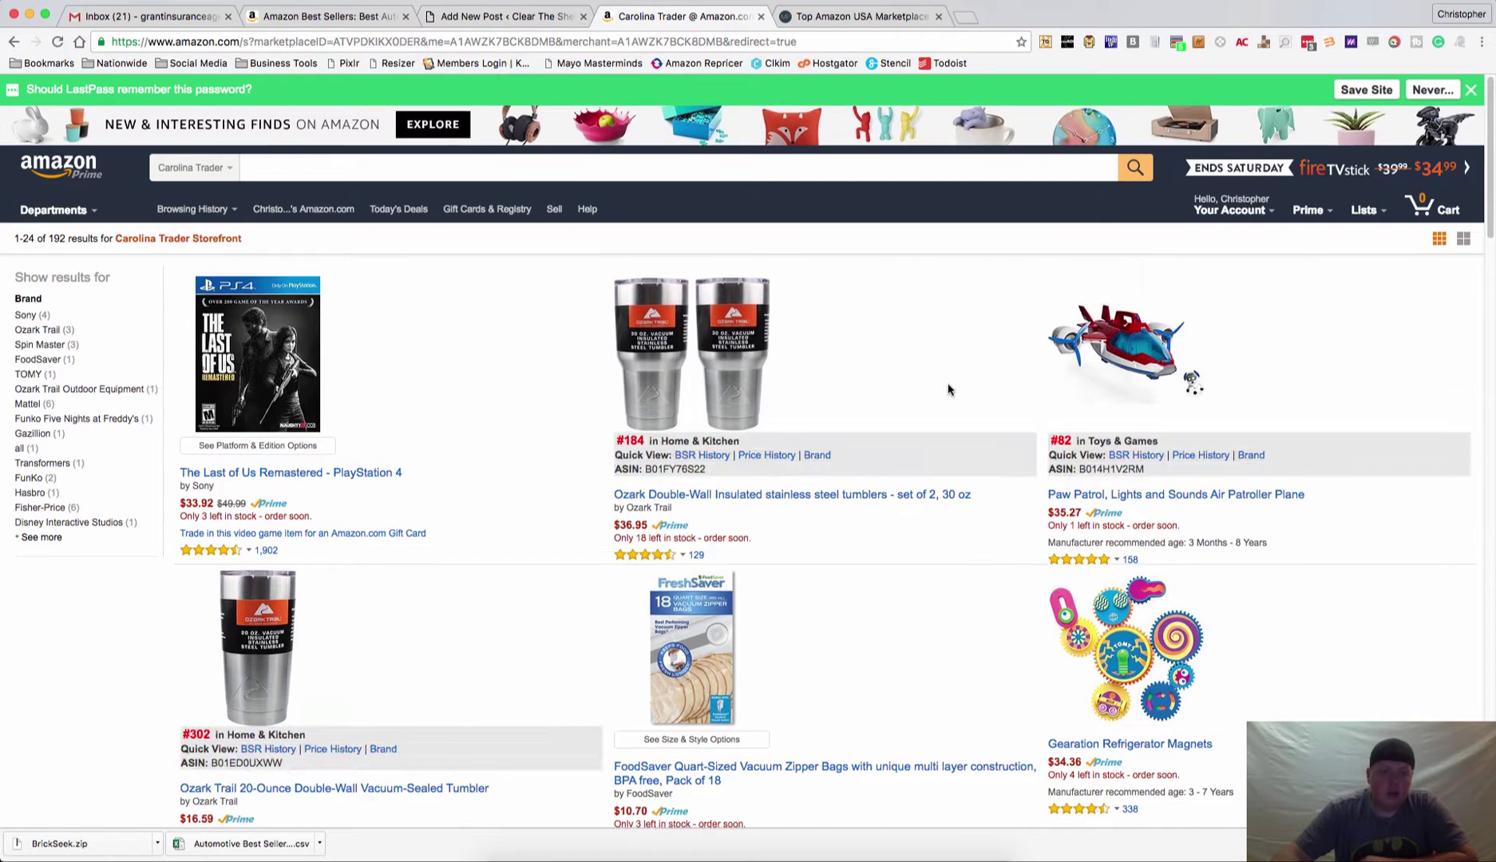
{"action": "scroll", "coordinate": [949, 389], "scroll_direction": "down", "scroll_amount": 8}
{"action": "scroll", "coordinate": [948, 389], "scroll_direction": "up", "scroll_amount": 10}
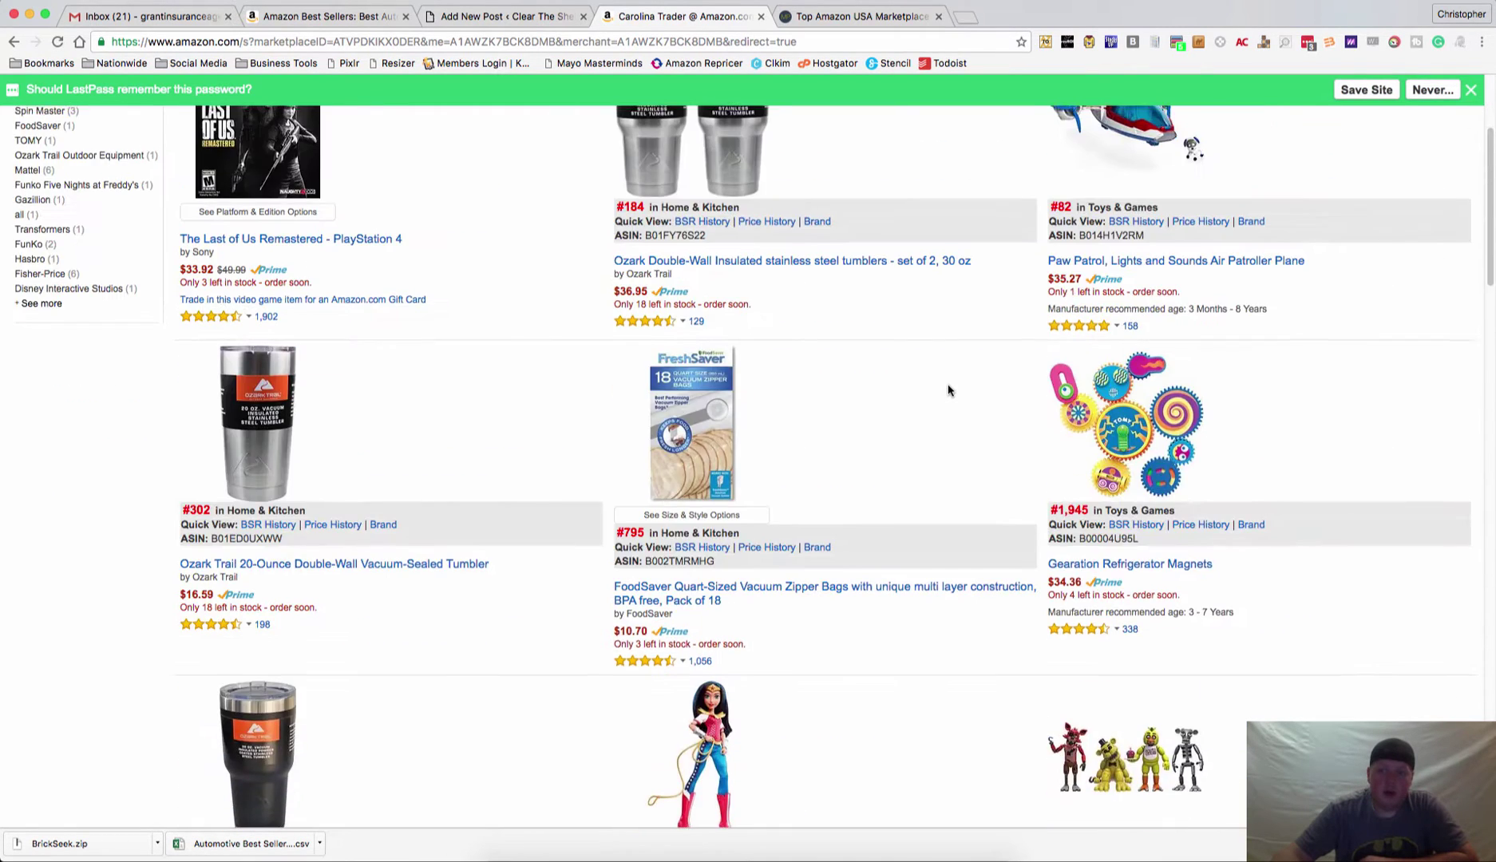
Step: Export all ASINs from this seller as 'Carolina Trader' in General, TA and OAX formats
{"action": "right_click", "coordinate": [1461, 44]}
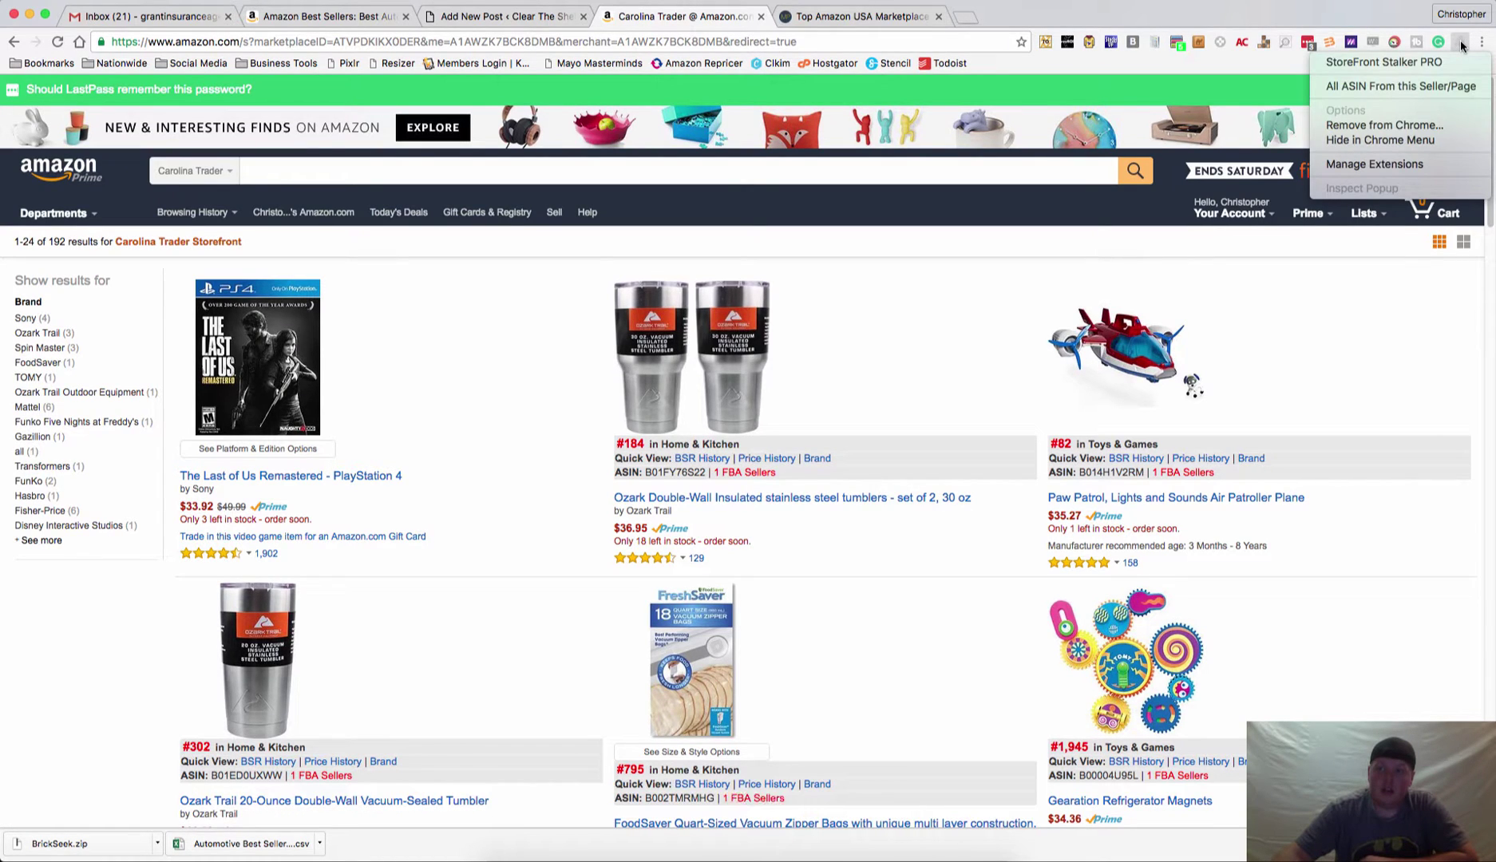
{"action": "left_click", "coordinate": [1443, 87]}
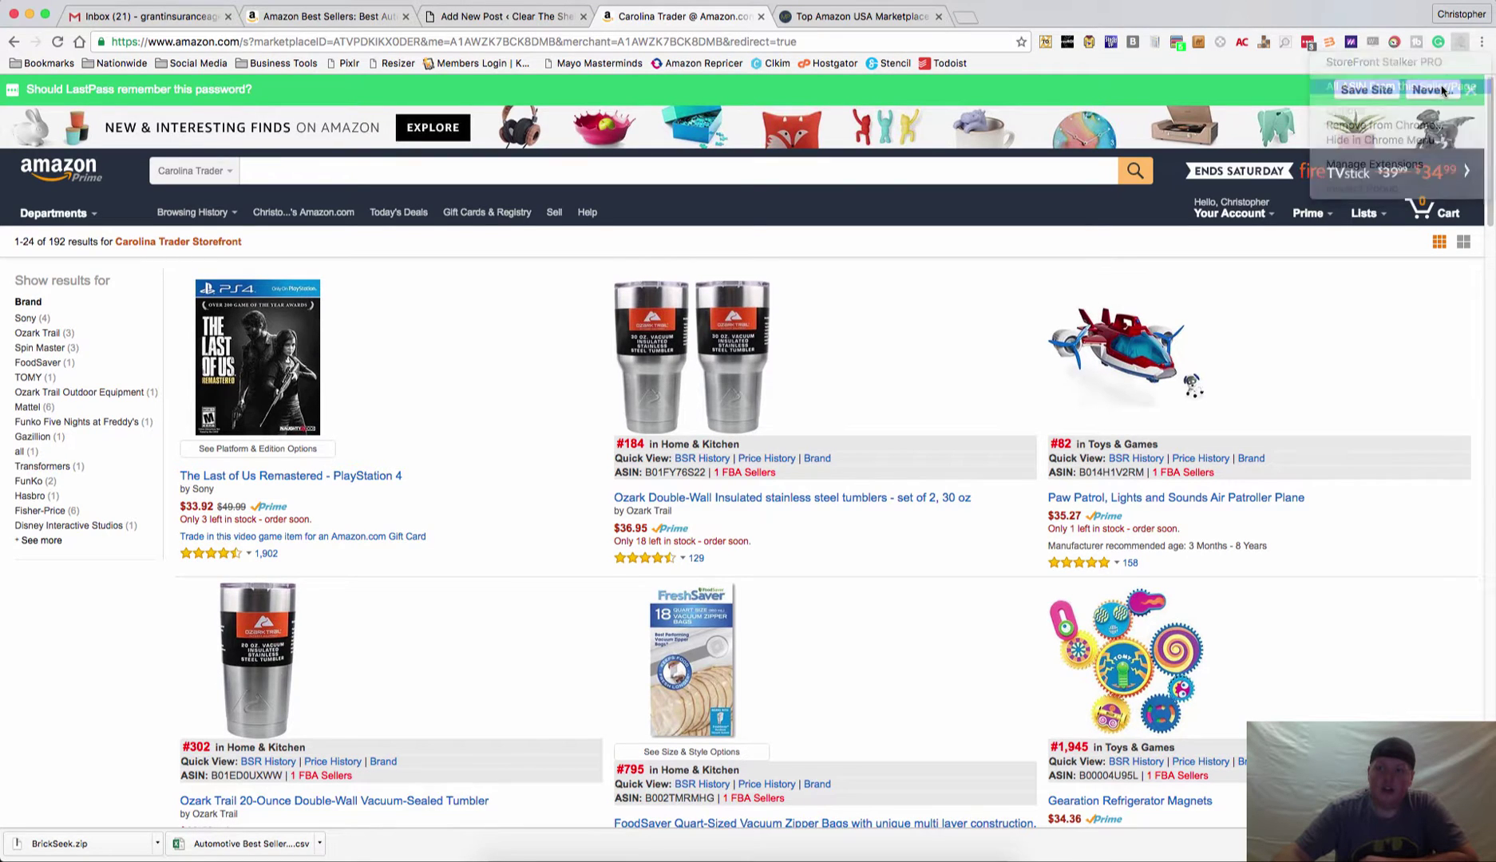
{"action": "mouse_move", "coordinate": [1094, 414]}
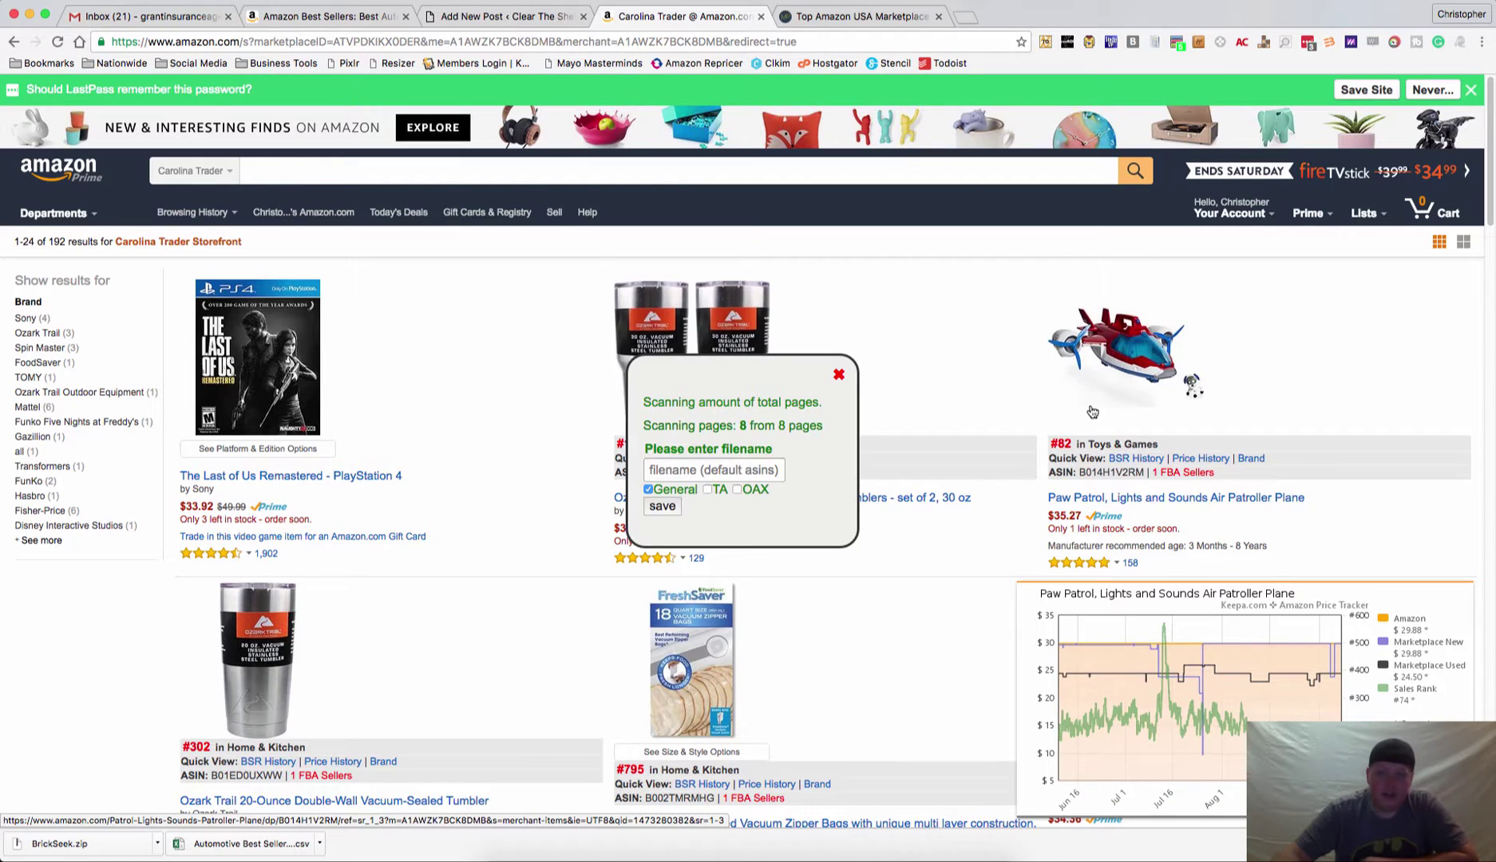
{"action": "left_click", "coordinate": [741, 470]}
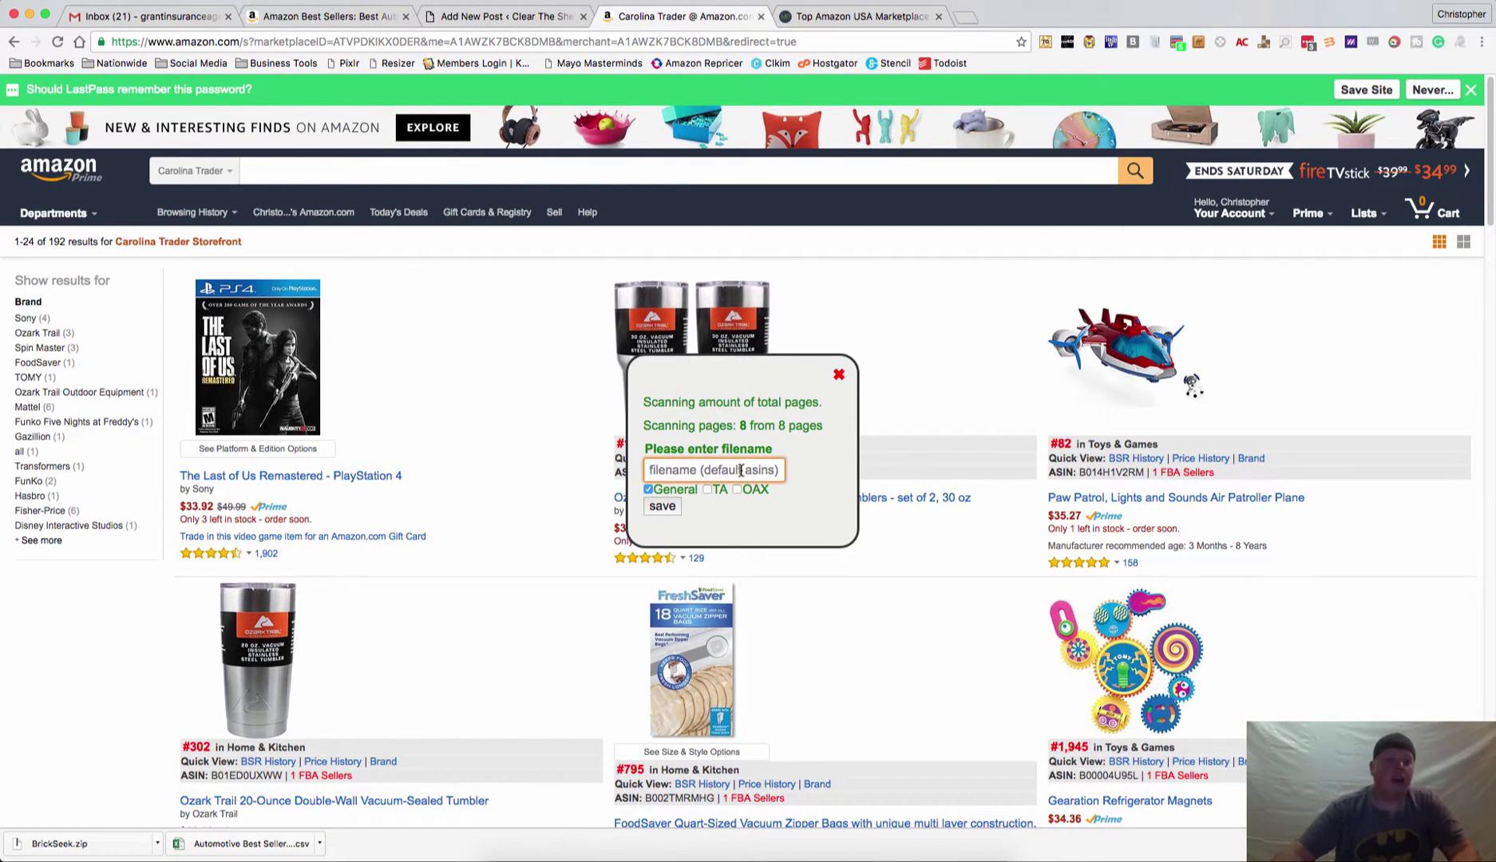
{"action": "type", "text": "C"}
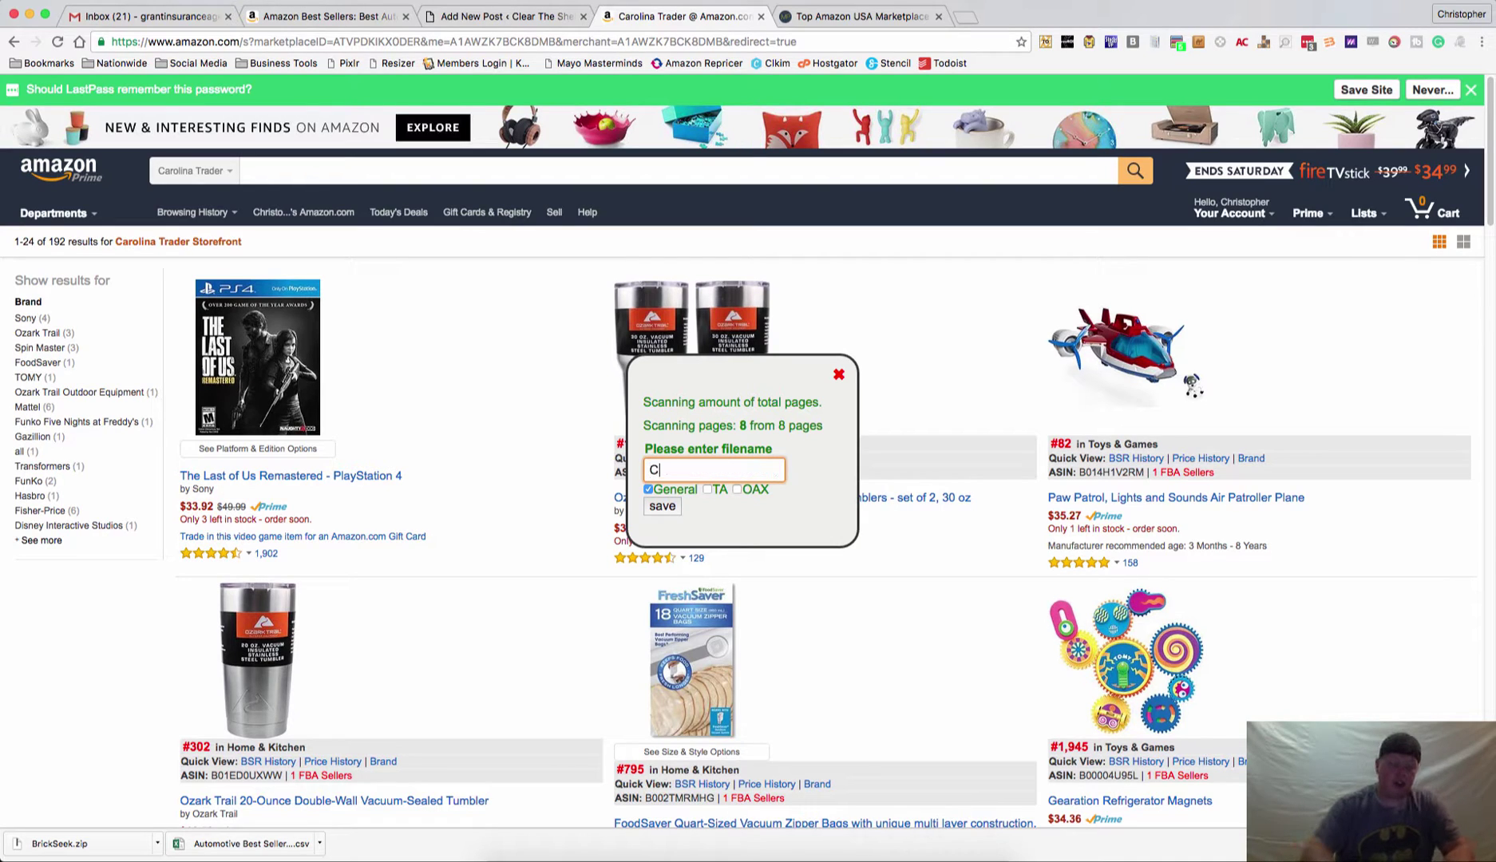
{"action": "type", "text": "arolina Tr"}
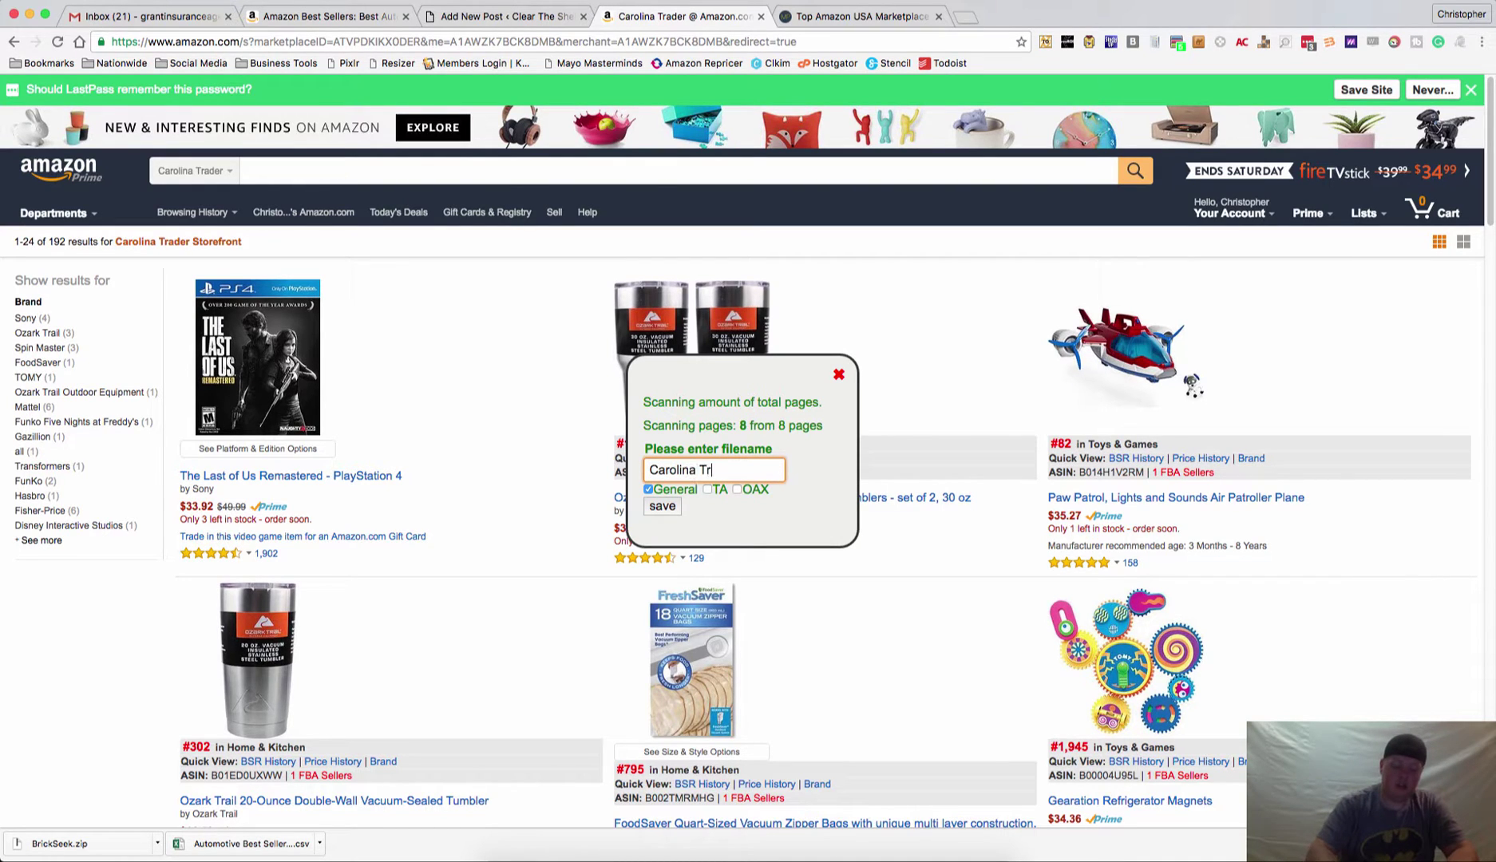
{"action": "type", "text": "ader"}
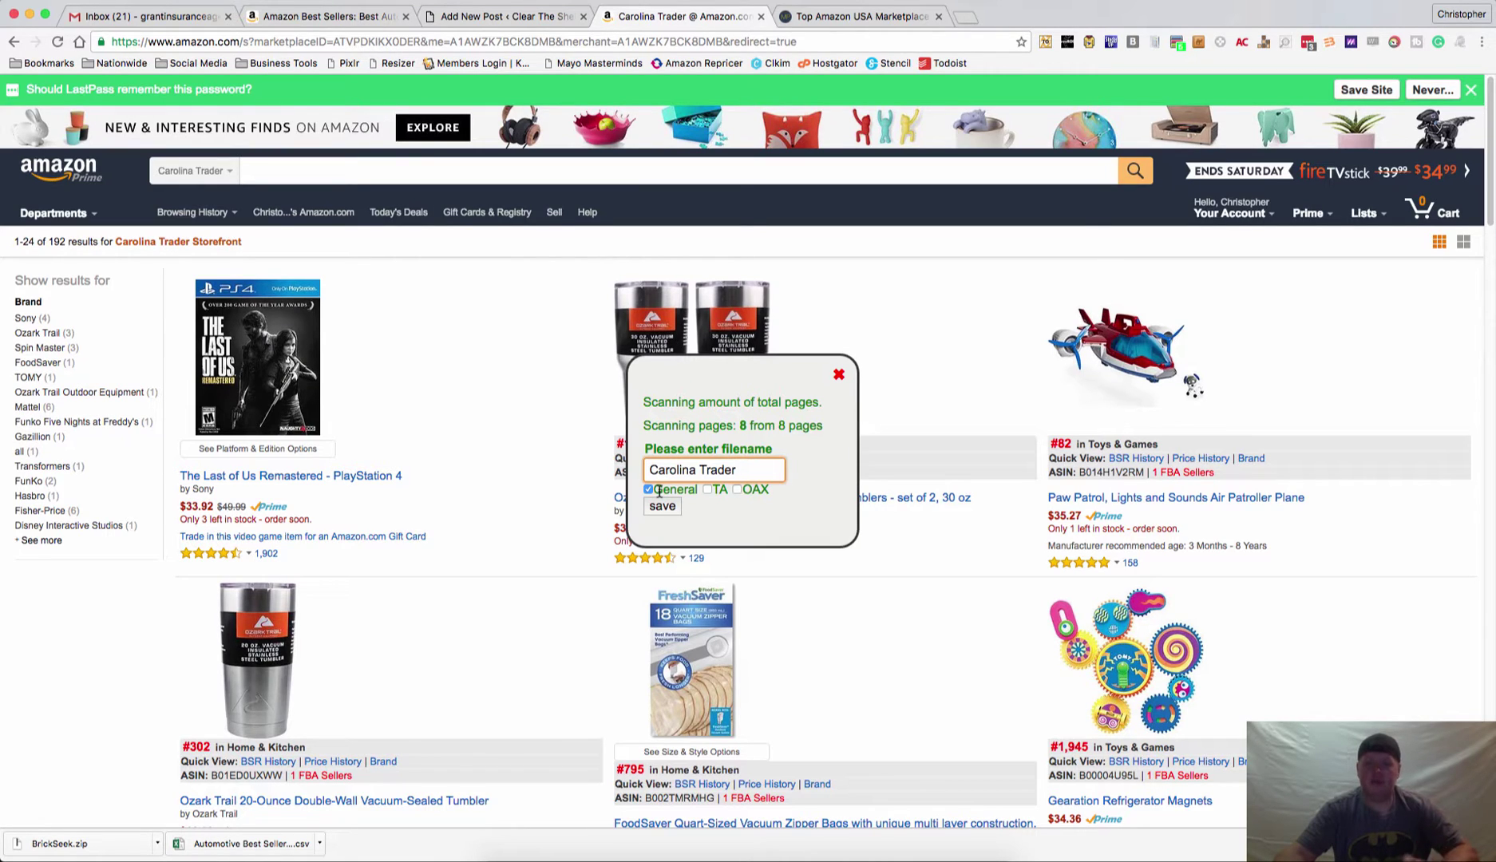
{"action": "left_click", "coordinate": [708, 491]}
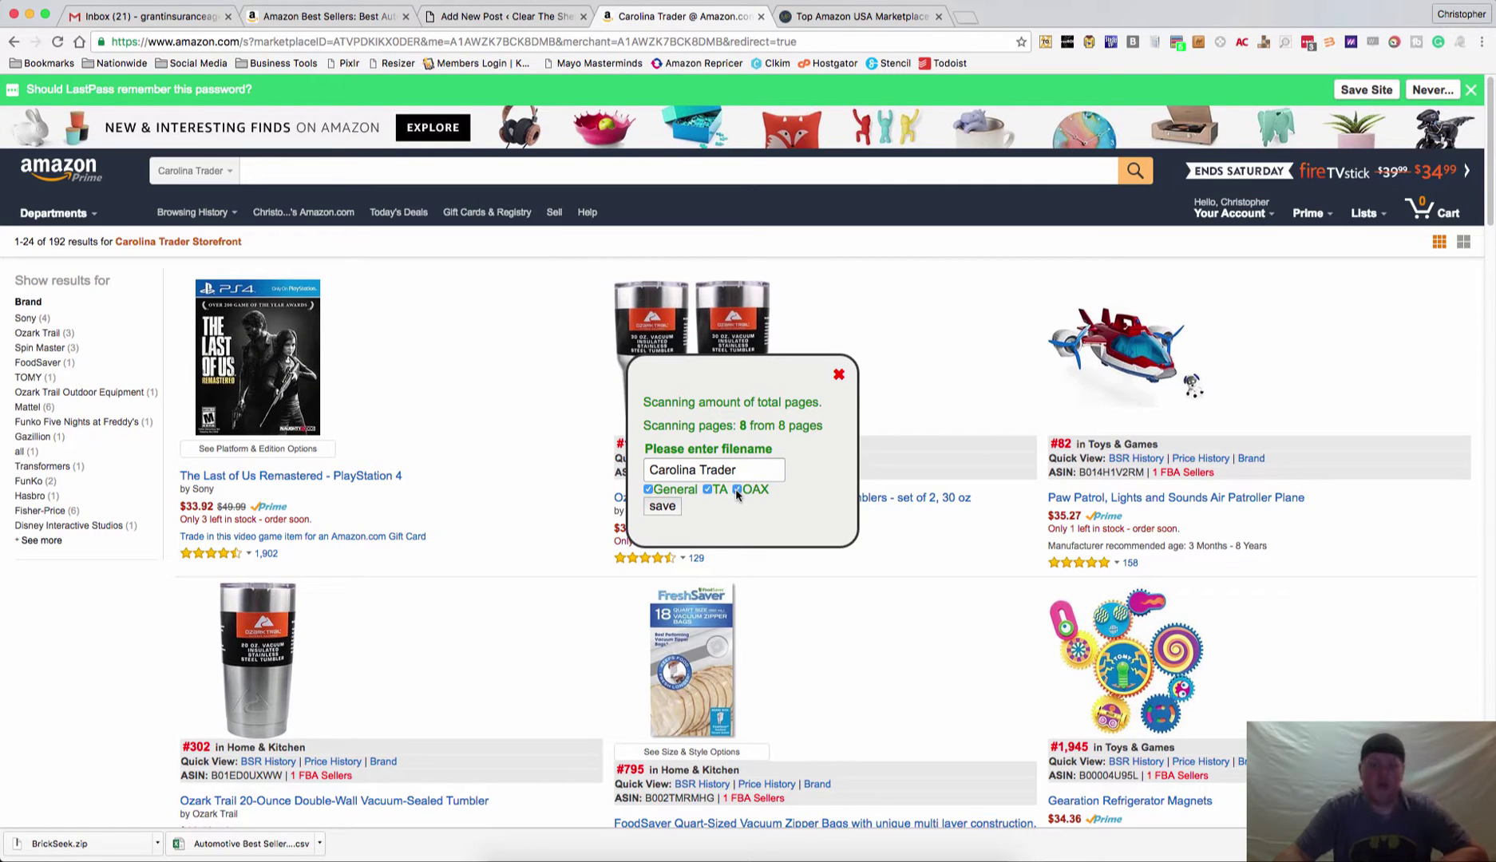
{"action": "left_click", "coordinate": [736, 489]}
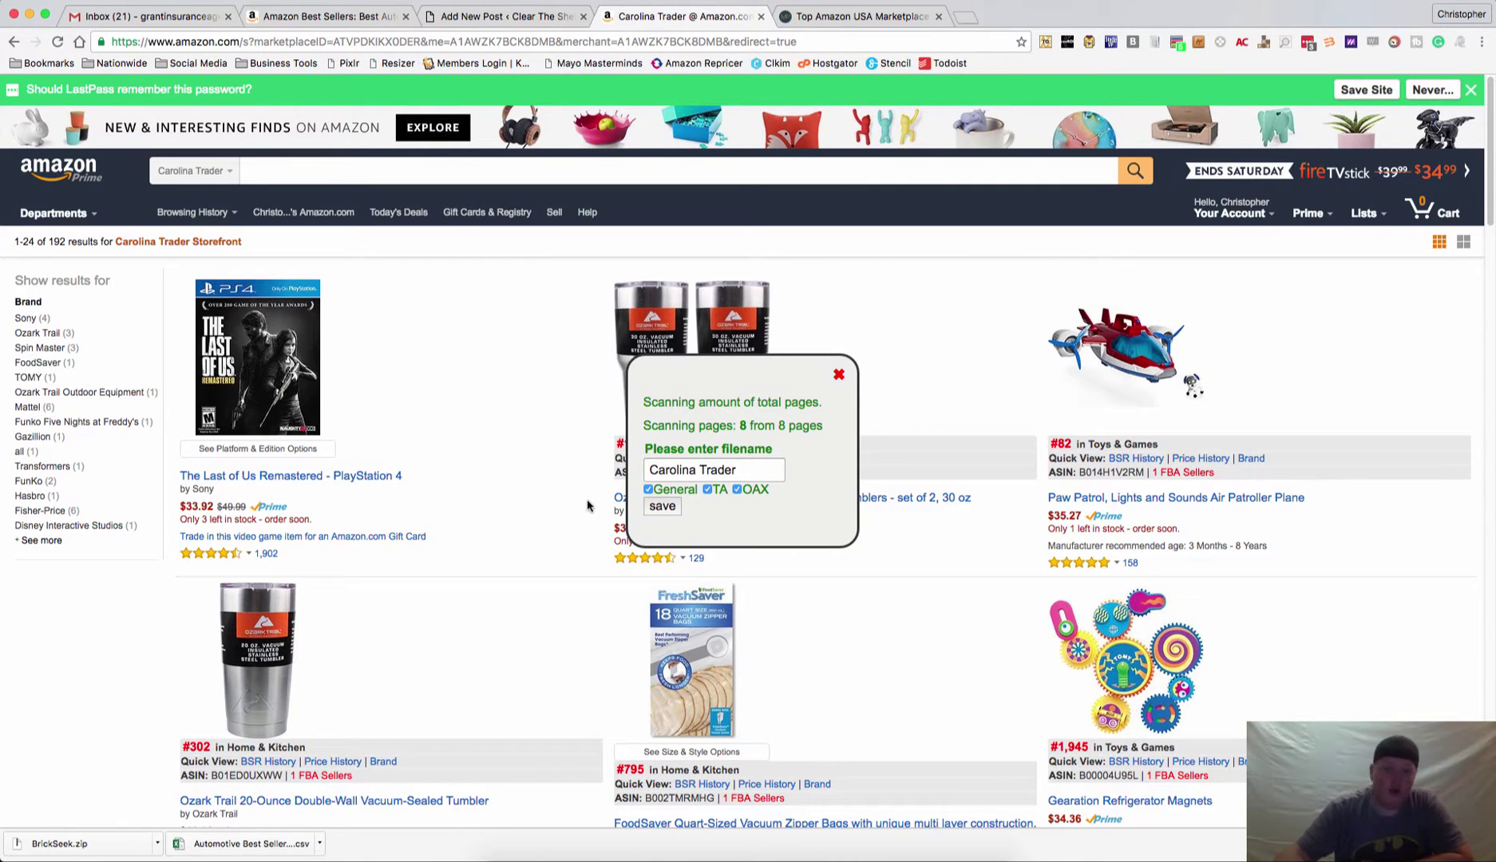
{"action": "left_click", "coordinate": [662, 508]}
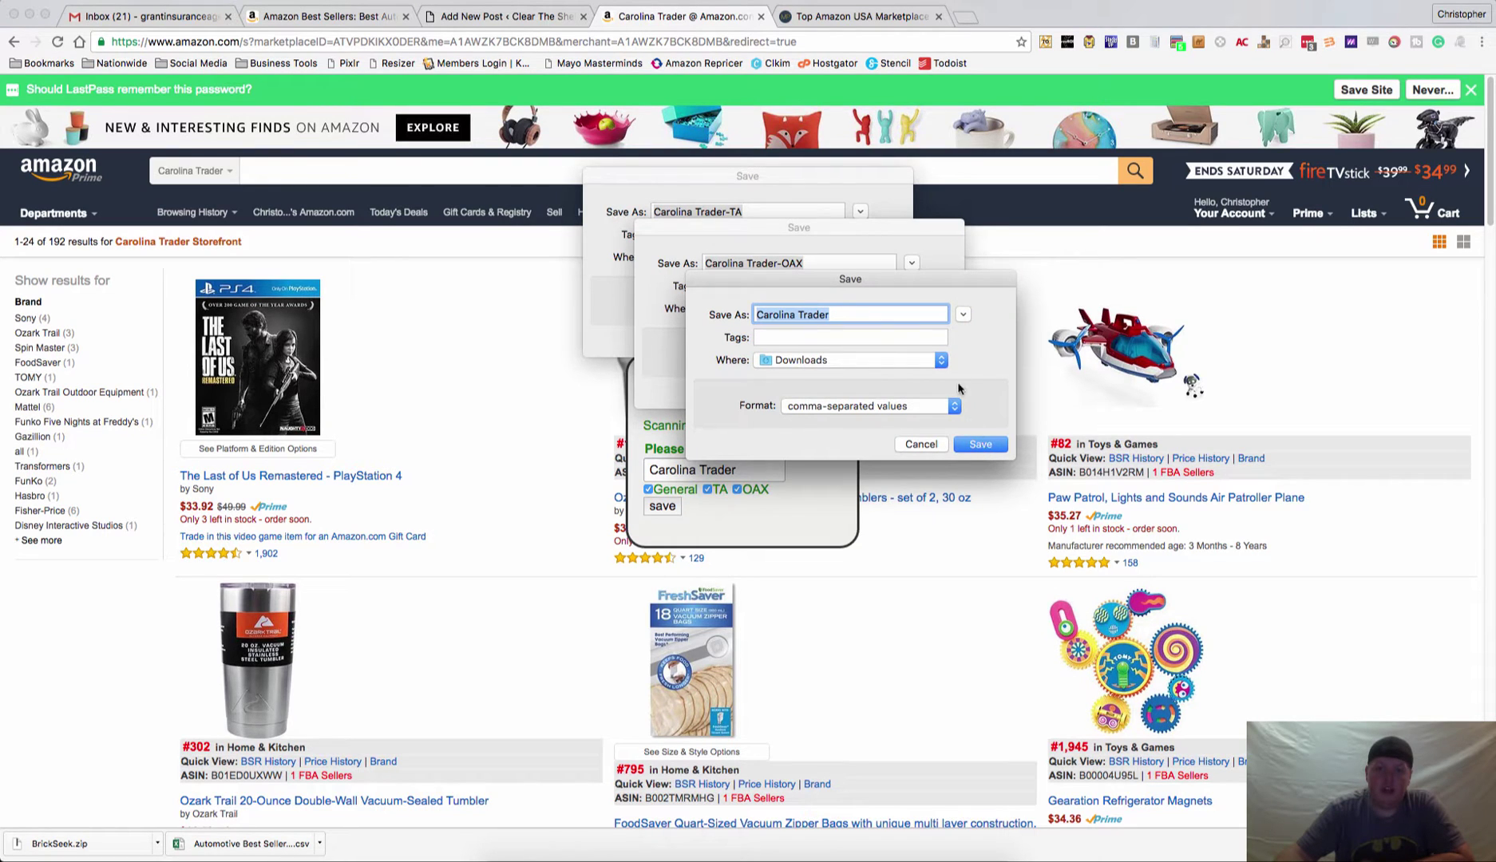
Step: Save the Carolina Trader CSV to the Desktop
{"action": "left_click", "coordinate": [941, 362]}
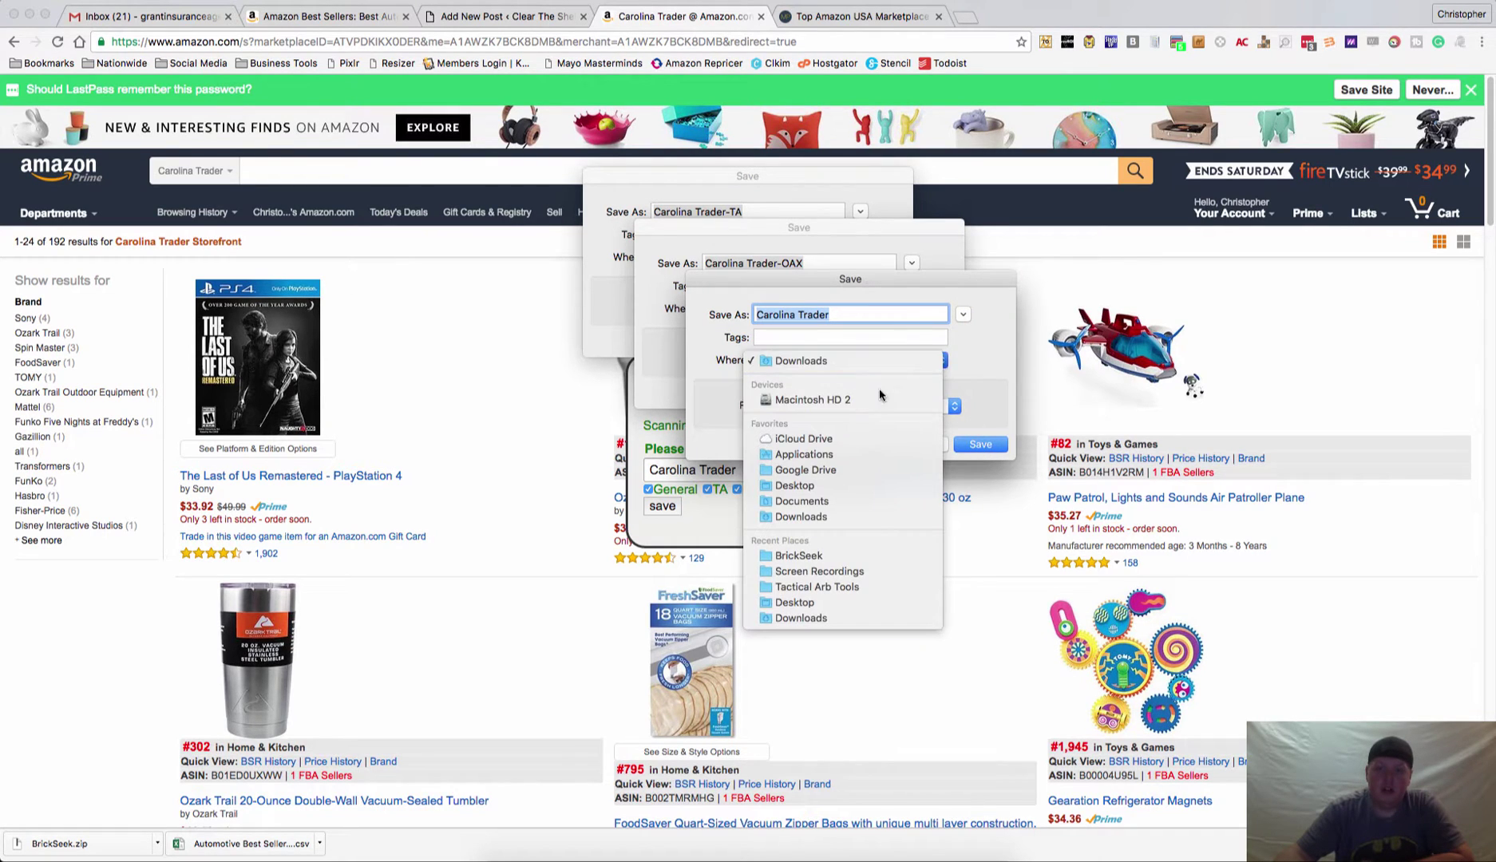
{"action": "left_click", "coordinate": [825, 485]}
{"action": "left_click", "coordinate": [981, 444]}
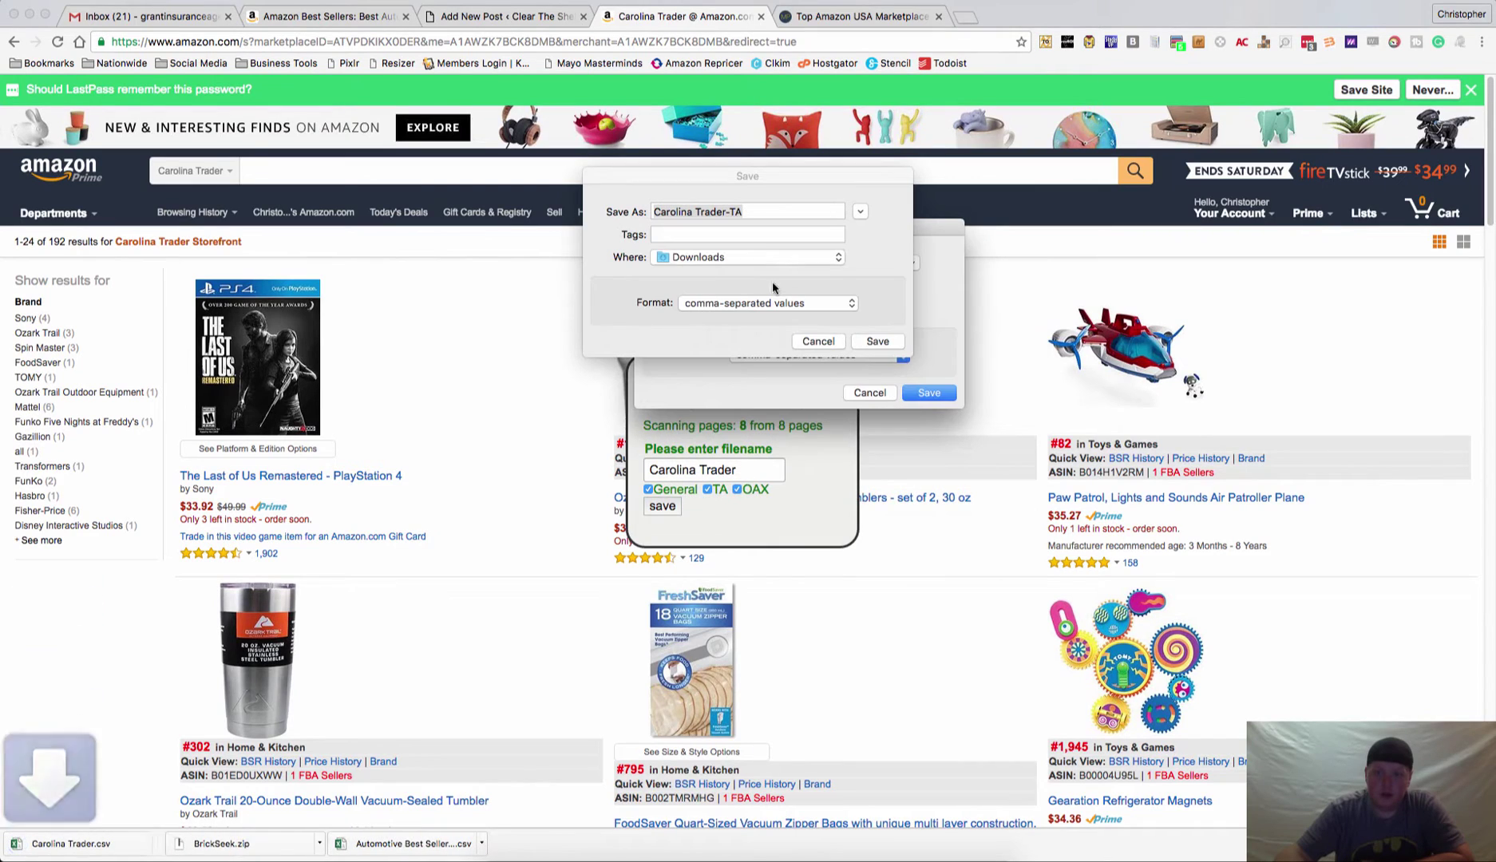
Step: Switch the TA file's save folder between Desktop and Downloads, and save the OAX export
{"action": "left_click", "coordinate": [759, 258]}
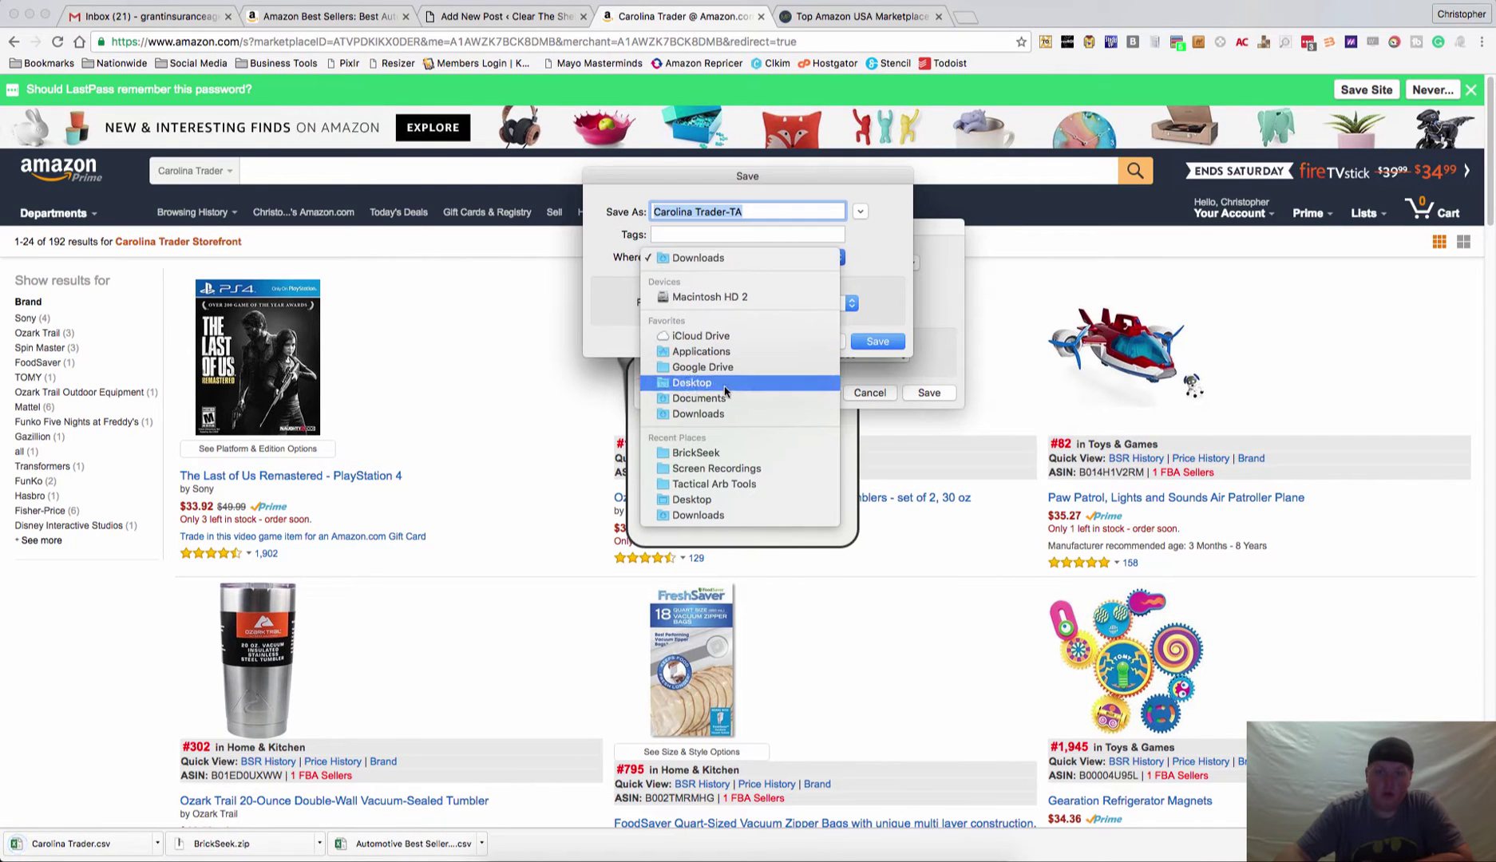
{"action": "left_click", "coordinate": [891, 399]}
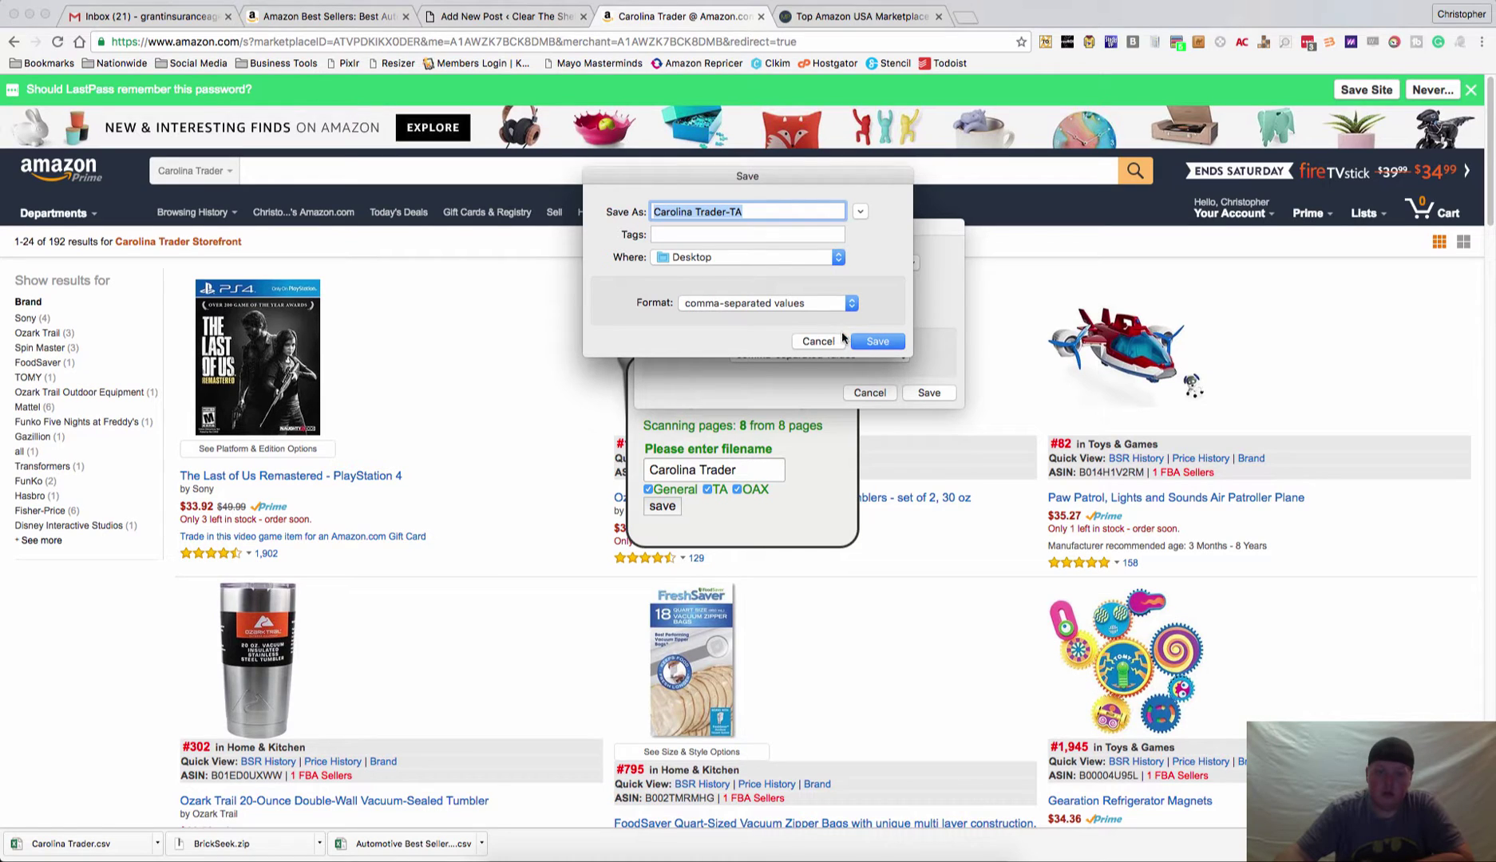
{"action": "left_click", "coordinate": [759, 213]}
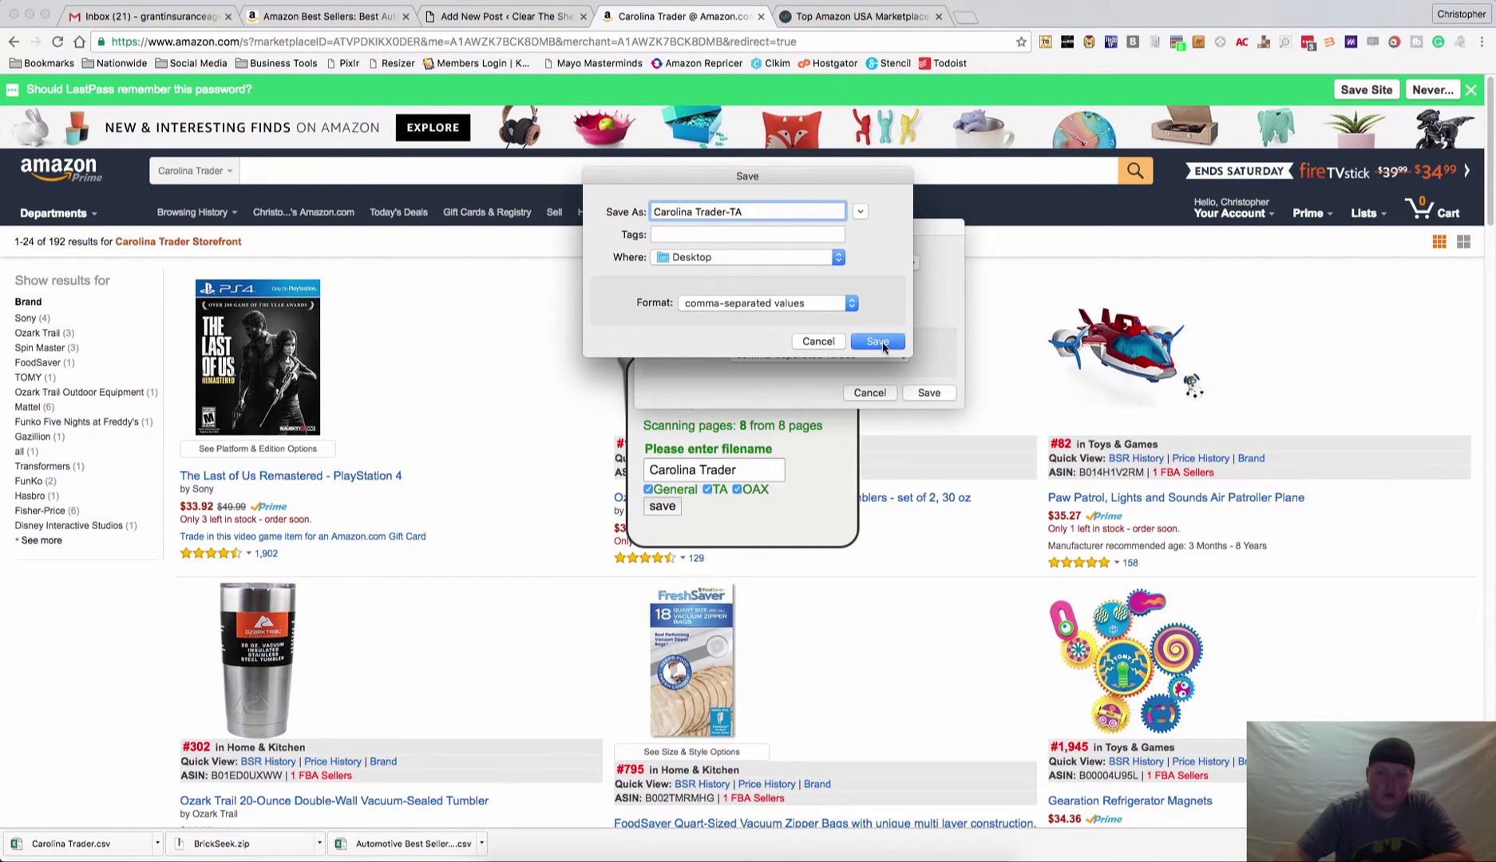
{"action": "left_click", "coordinate": [749, 256]}
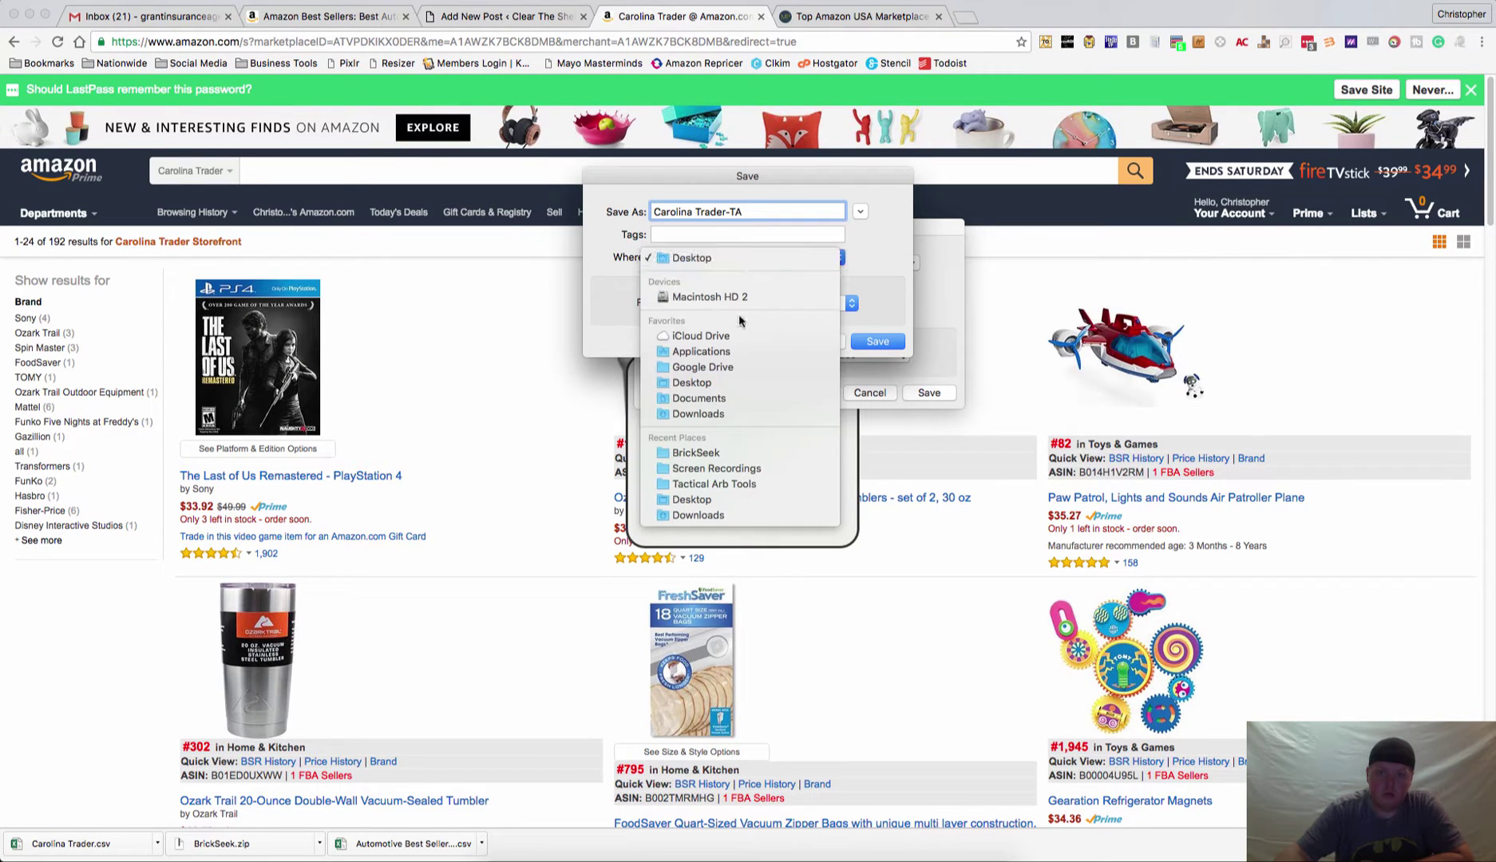
{"action": "left_click", "coordinate": [716, 413]}
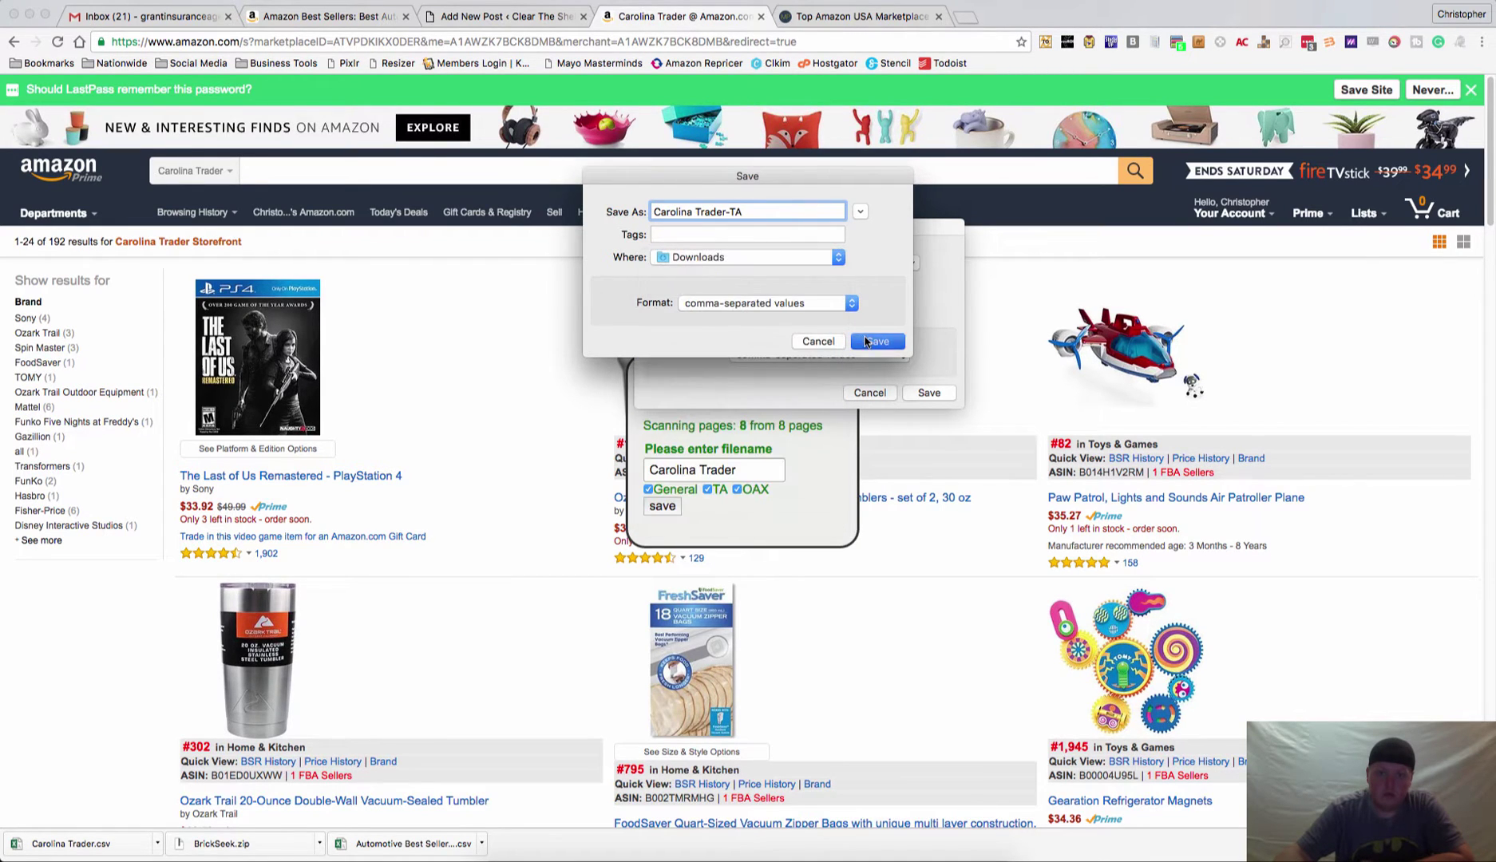
{"action": "left_click", "coordinate": [580, 560]}
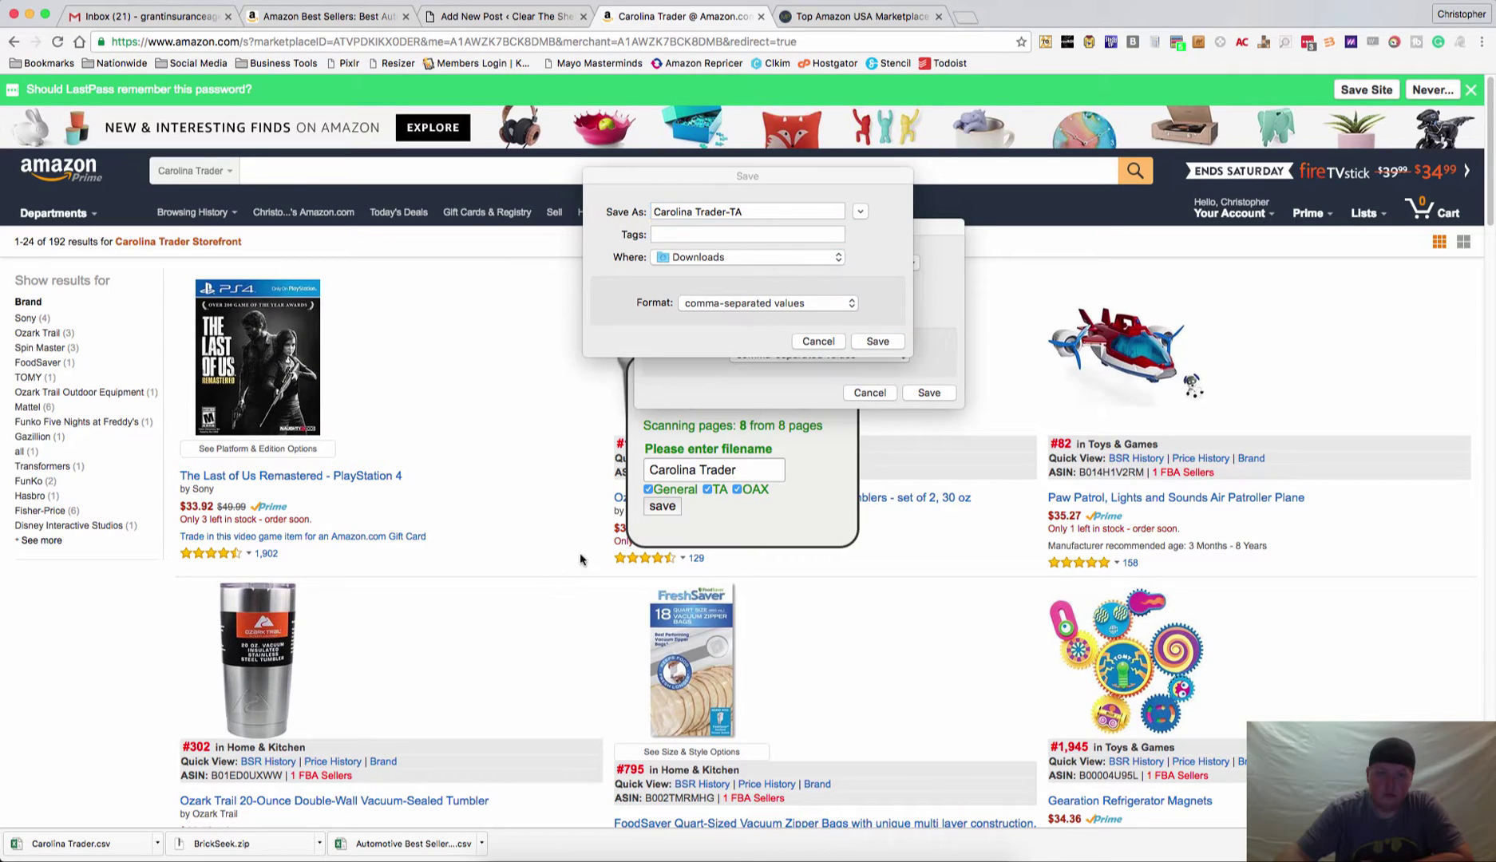
{"action": "left_click", "coordinate": [860, 358]}
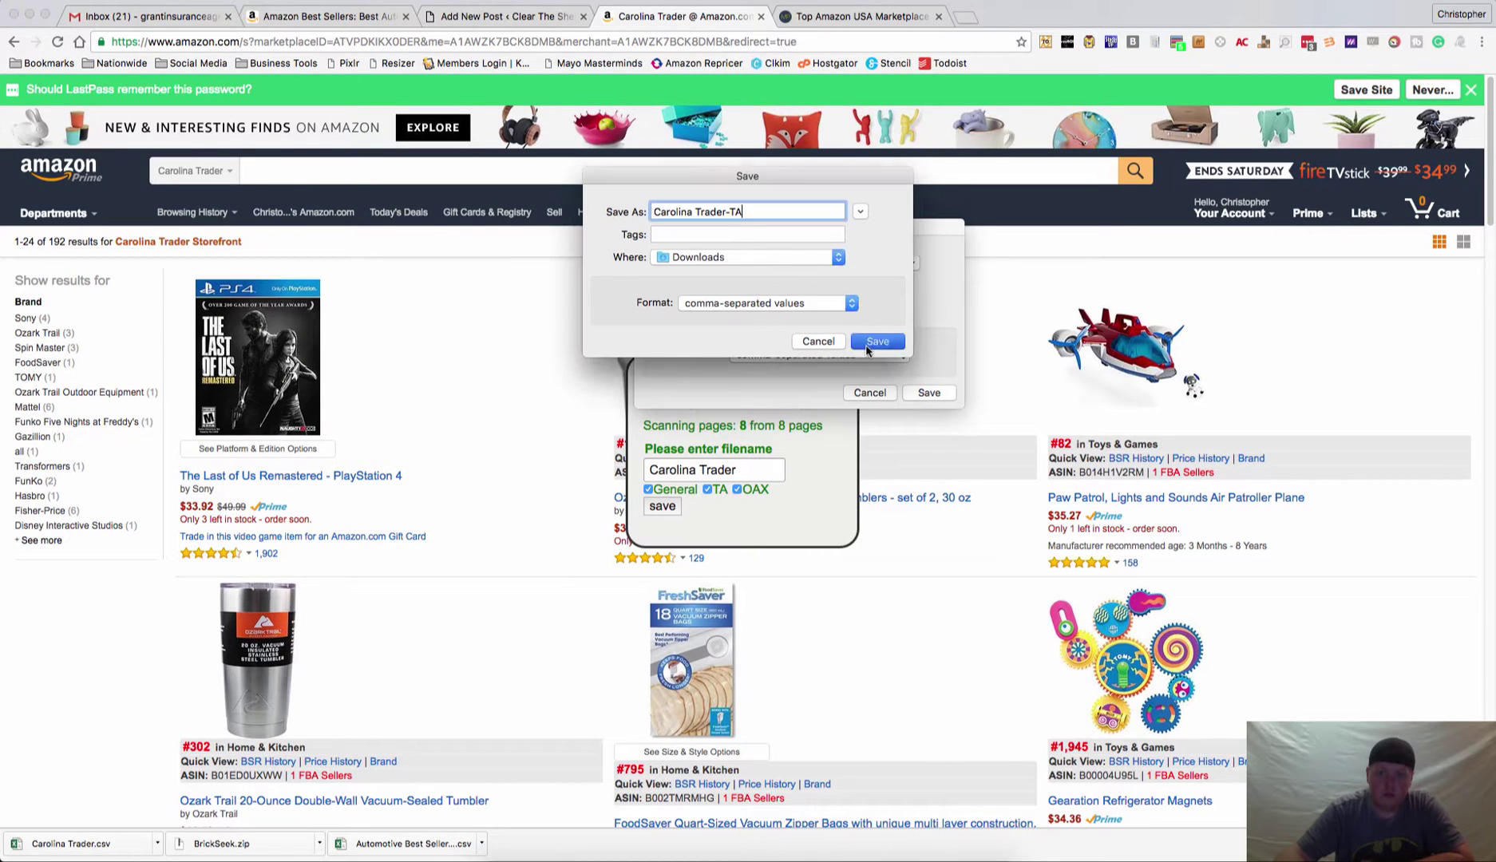
{"action": "left_click", "coordinate": [927, 394]}
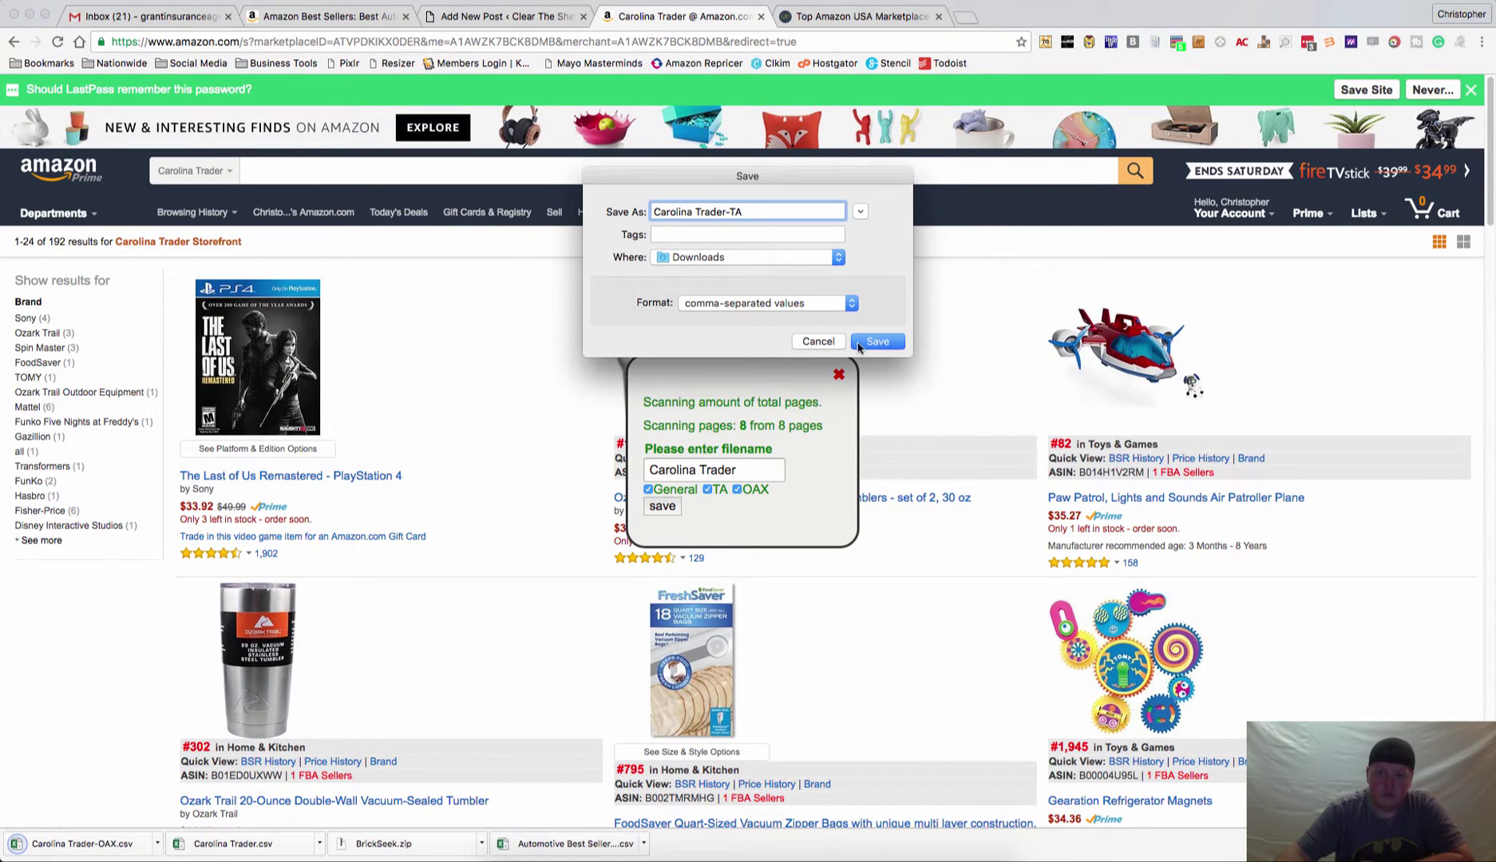
Step: Save Carolina Trader-TA.csv to the Desktop, close the scanner, and open Carolina Trader.csv
{"action": "left_click", "coordinate": [763, 257]}
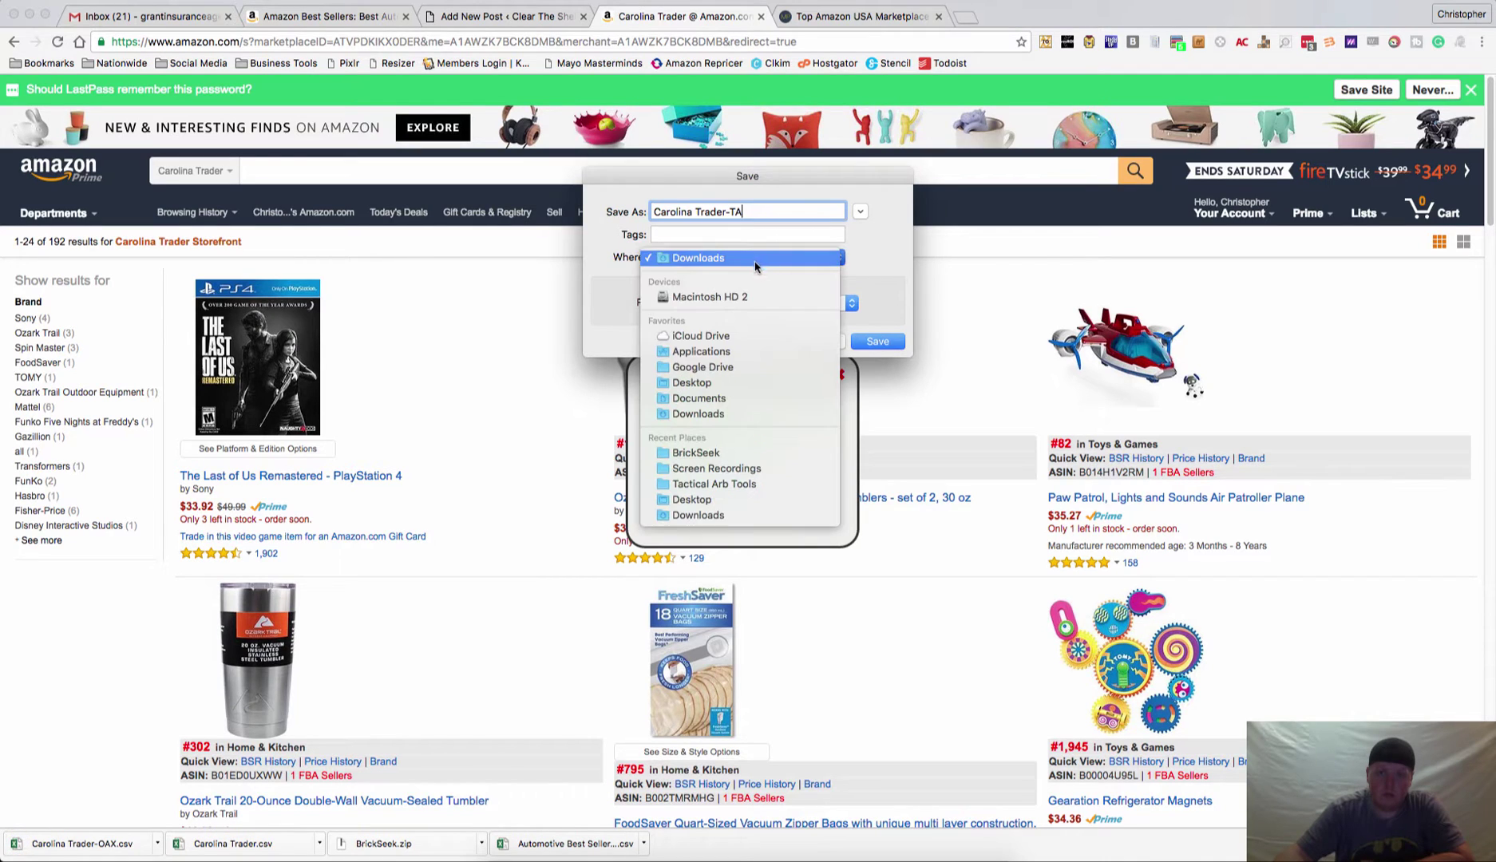
{"action": "left_click", "coordinate": [723, 382]}
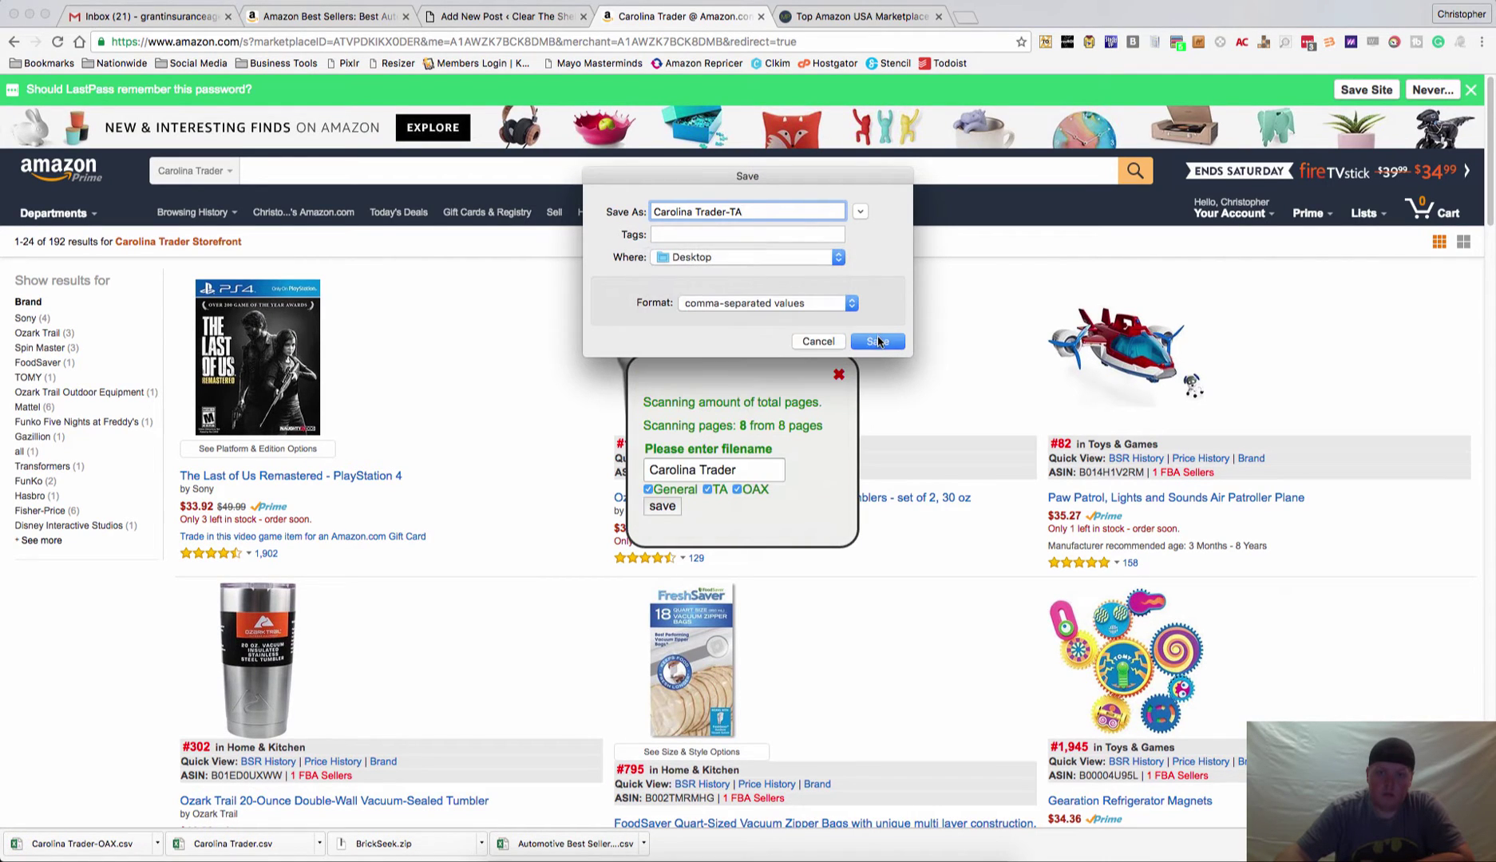
{"action": "left_click", "coordinate": [878, 340]}
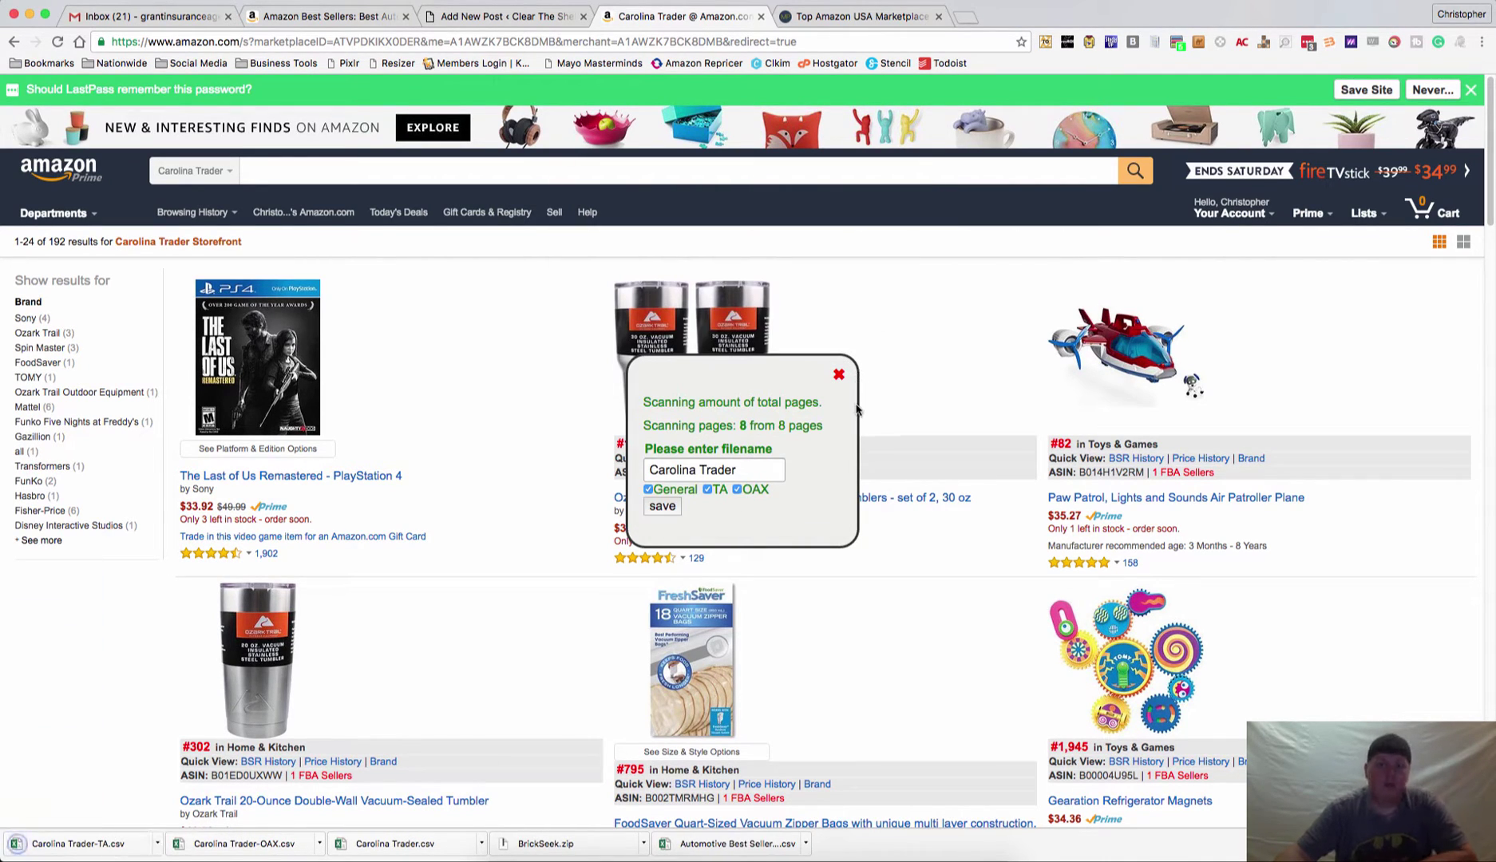
{"action": "left_click", "coordinate": [839, 377]}
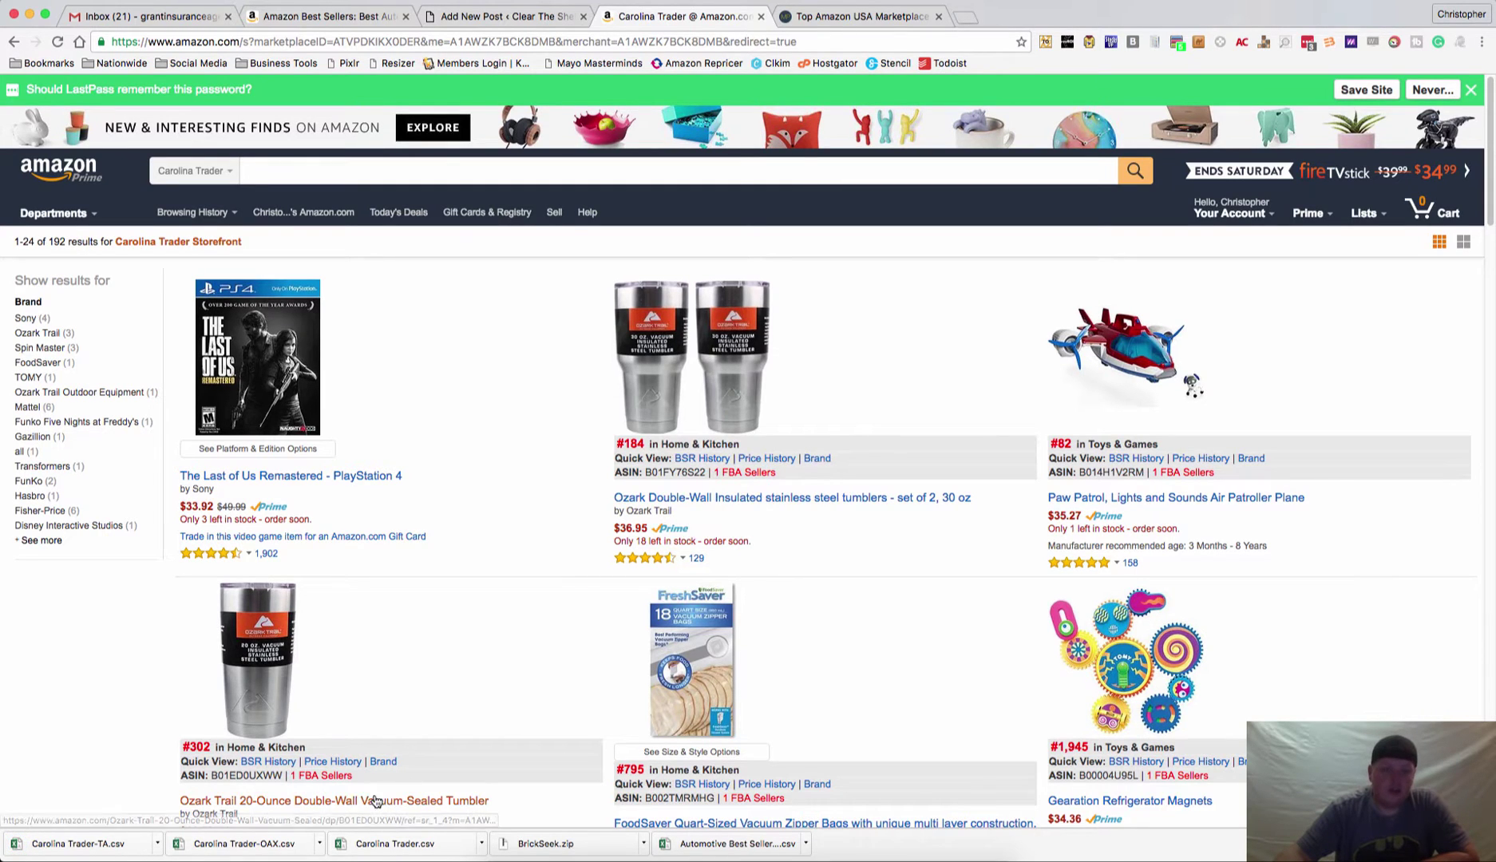
{"action": "left_click", "coordinate": [407, 847]}
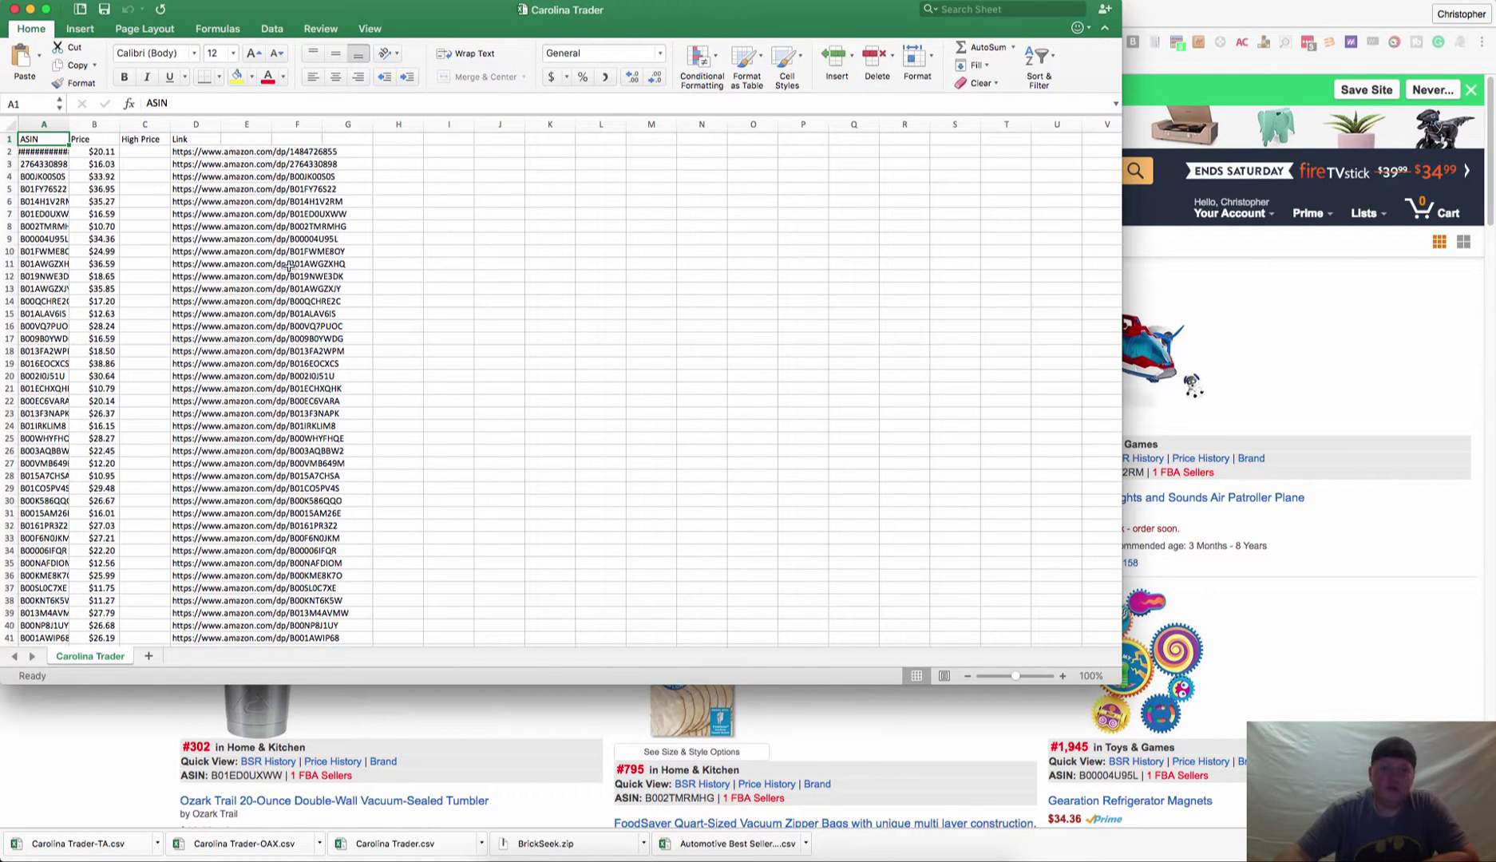
Step: Autofit column A so all 192 ASINs show in full, then scroll through the rows
{"action": "double_click", "coordinate": [70, 124]}
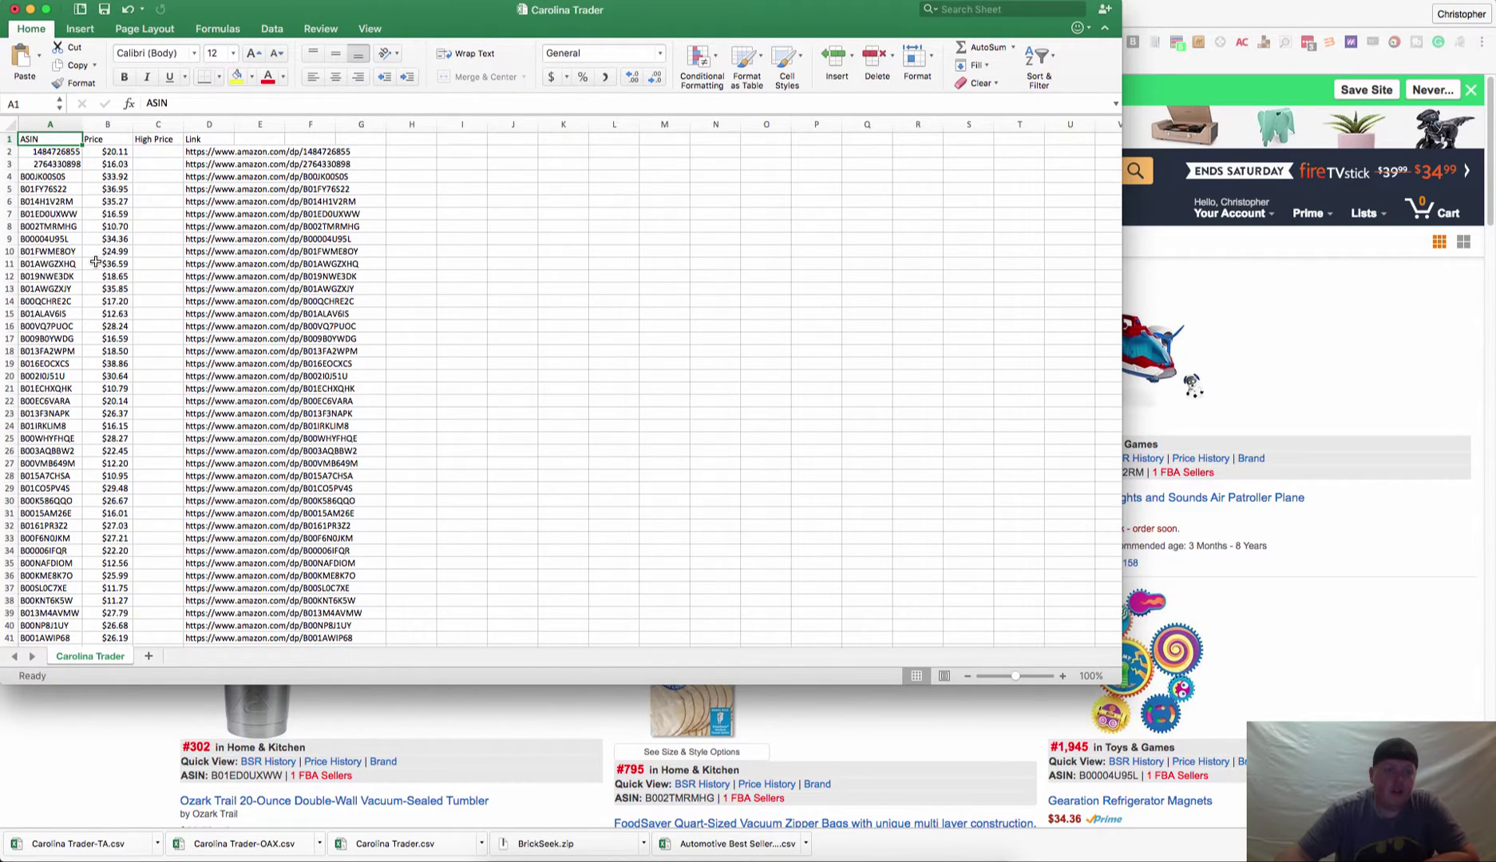
{"action": "scroll", "coordinate": [95, 261], "scroll_direction": "down", "scroll_amount": 20}
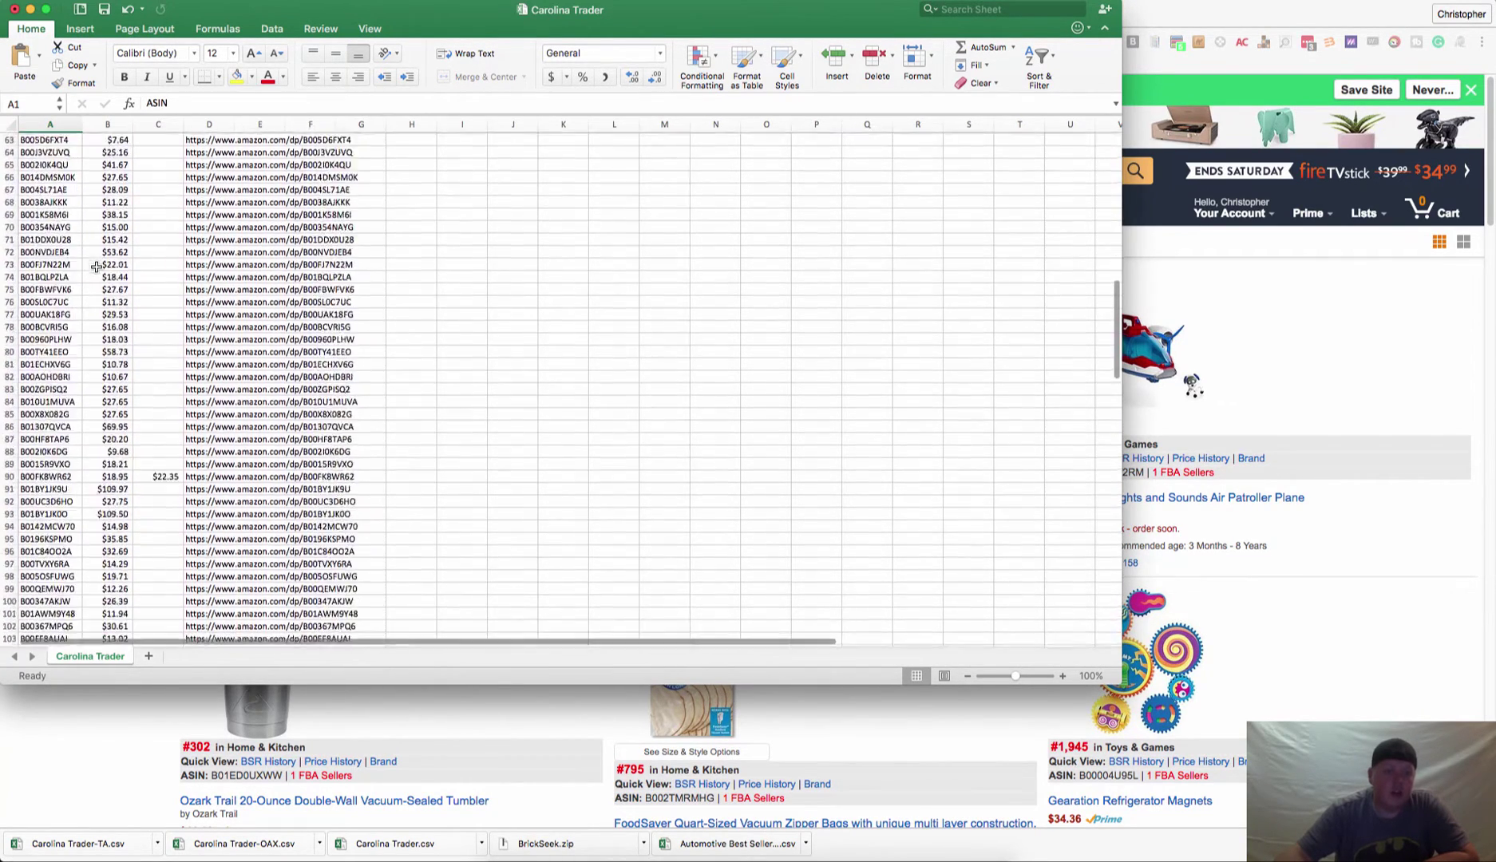
{"action": "scroll", "coordinate": [95, 267], "scroll_direction": "down", "scroll_amount": 20}
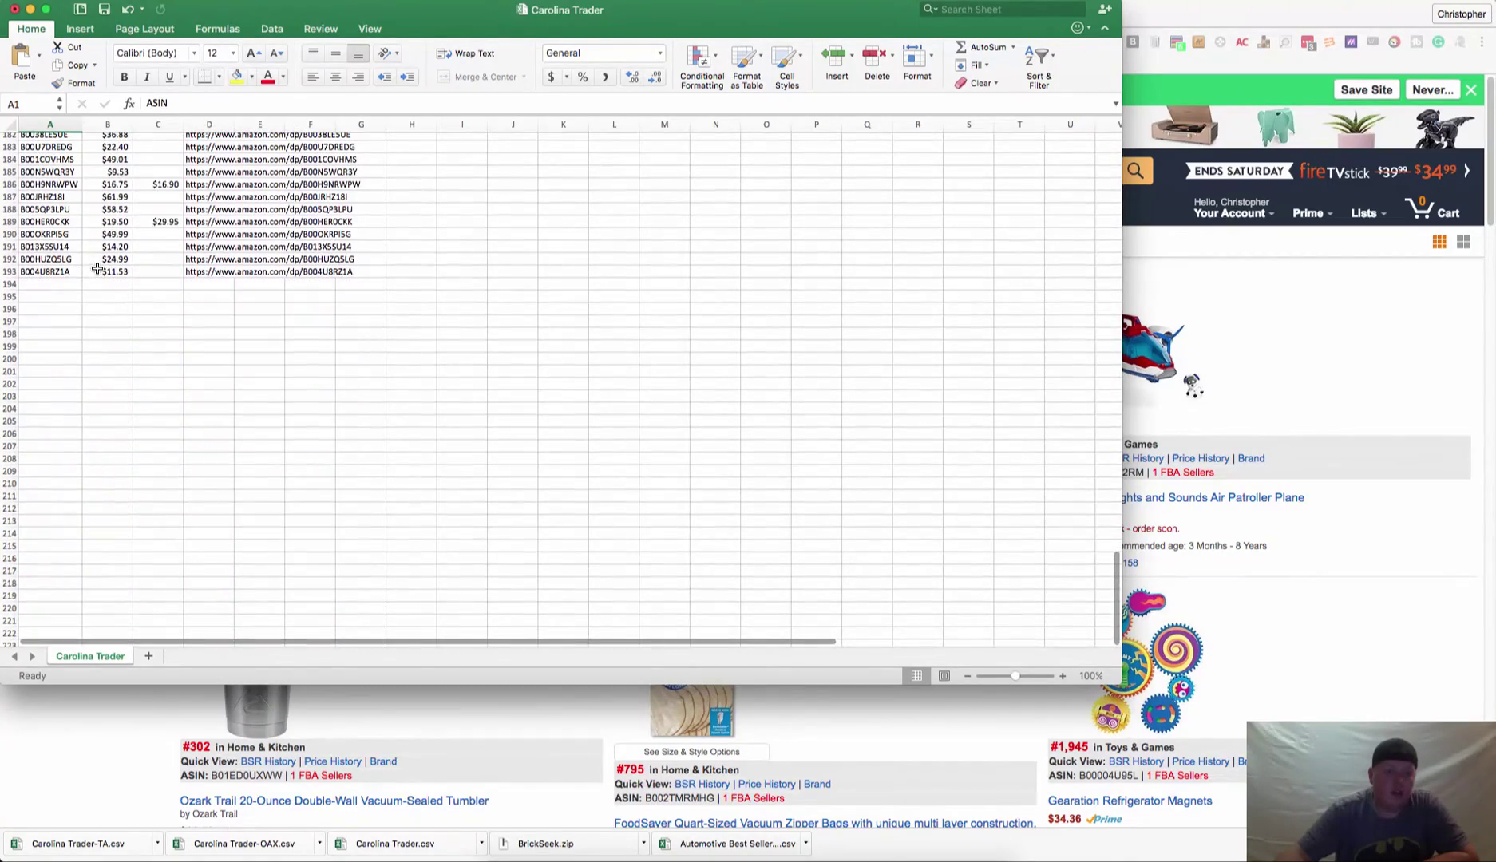
{"action": "scroll", "coordinate": [280, 425], "scroll_direction": "up", "scroll_amount": 20}
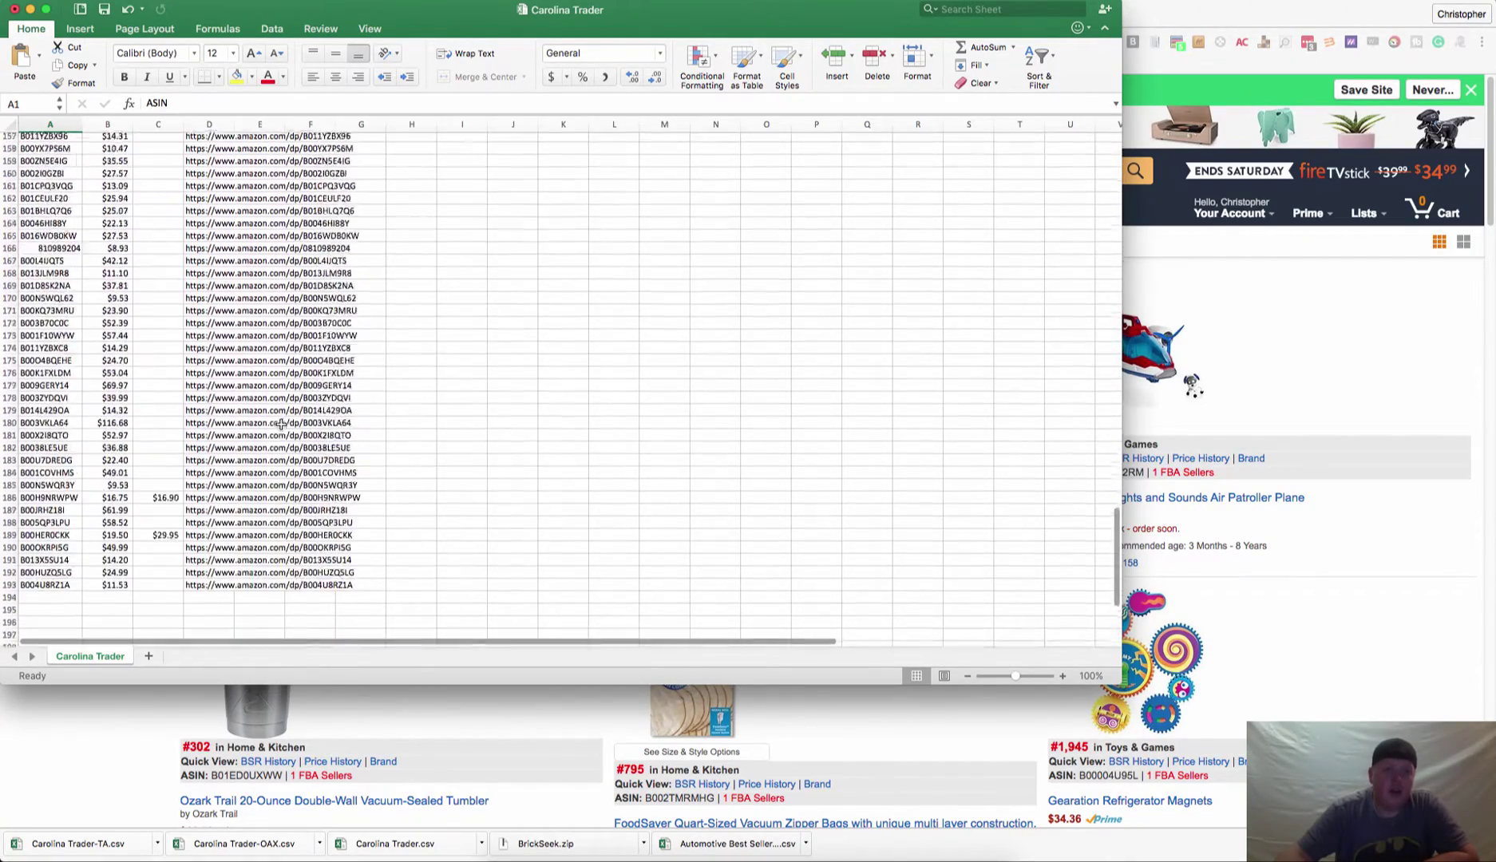
{"action": "scroll", "coordinate": [279, 425], "scroll_direction": "up", "scroll_amount": 18}
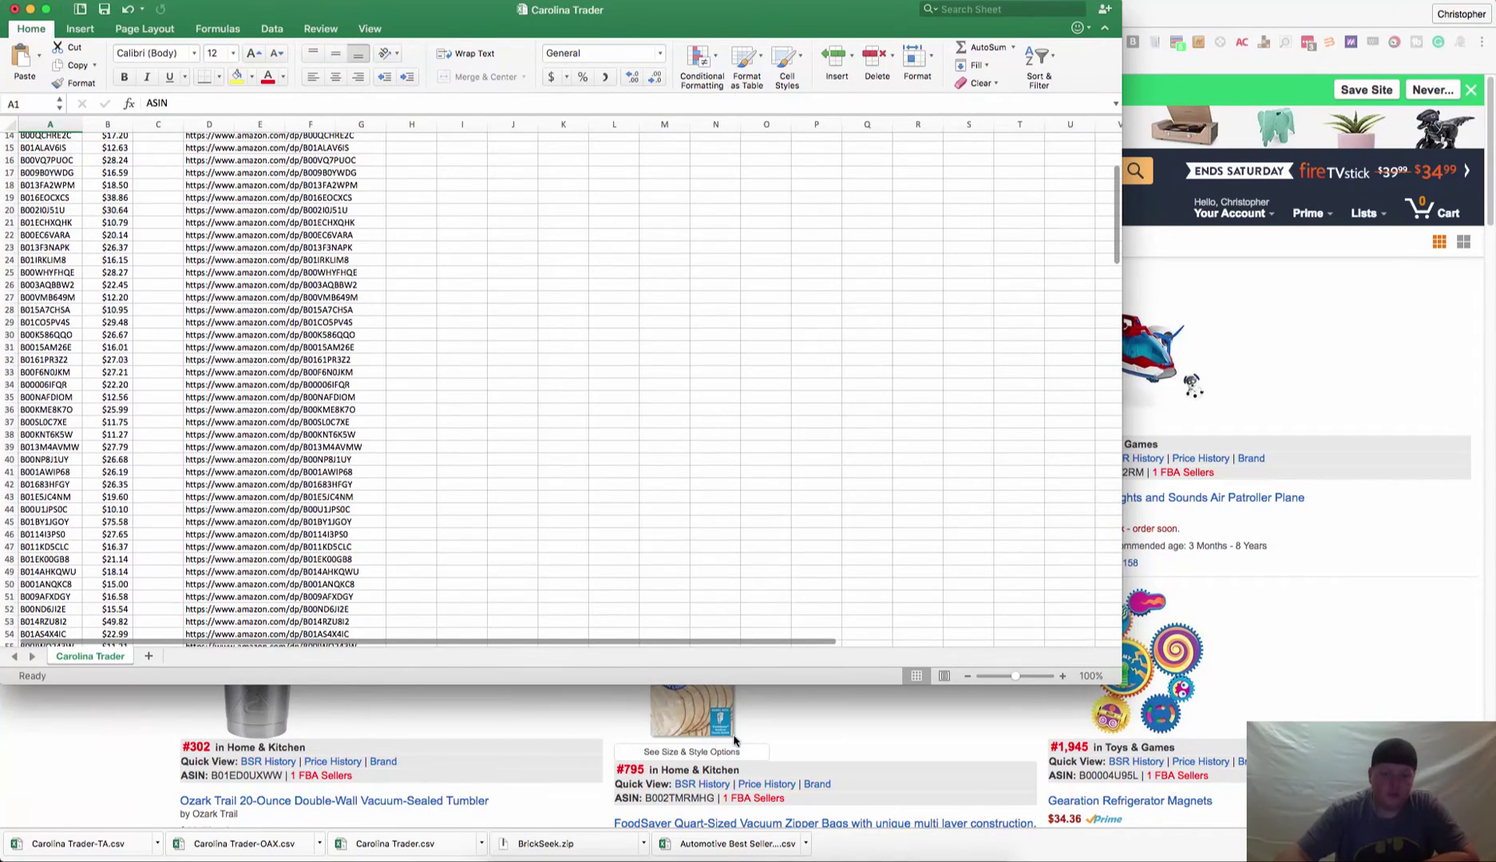
Step: Open Carolina Trader-TA.csv, autofit its ASIN column, then open Carolina Trader-OAX.csv
{"action": "left_click", "coordinate": [115, 853]}
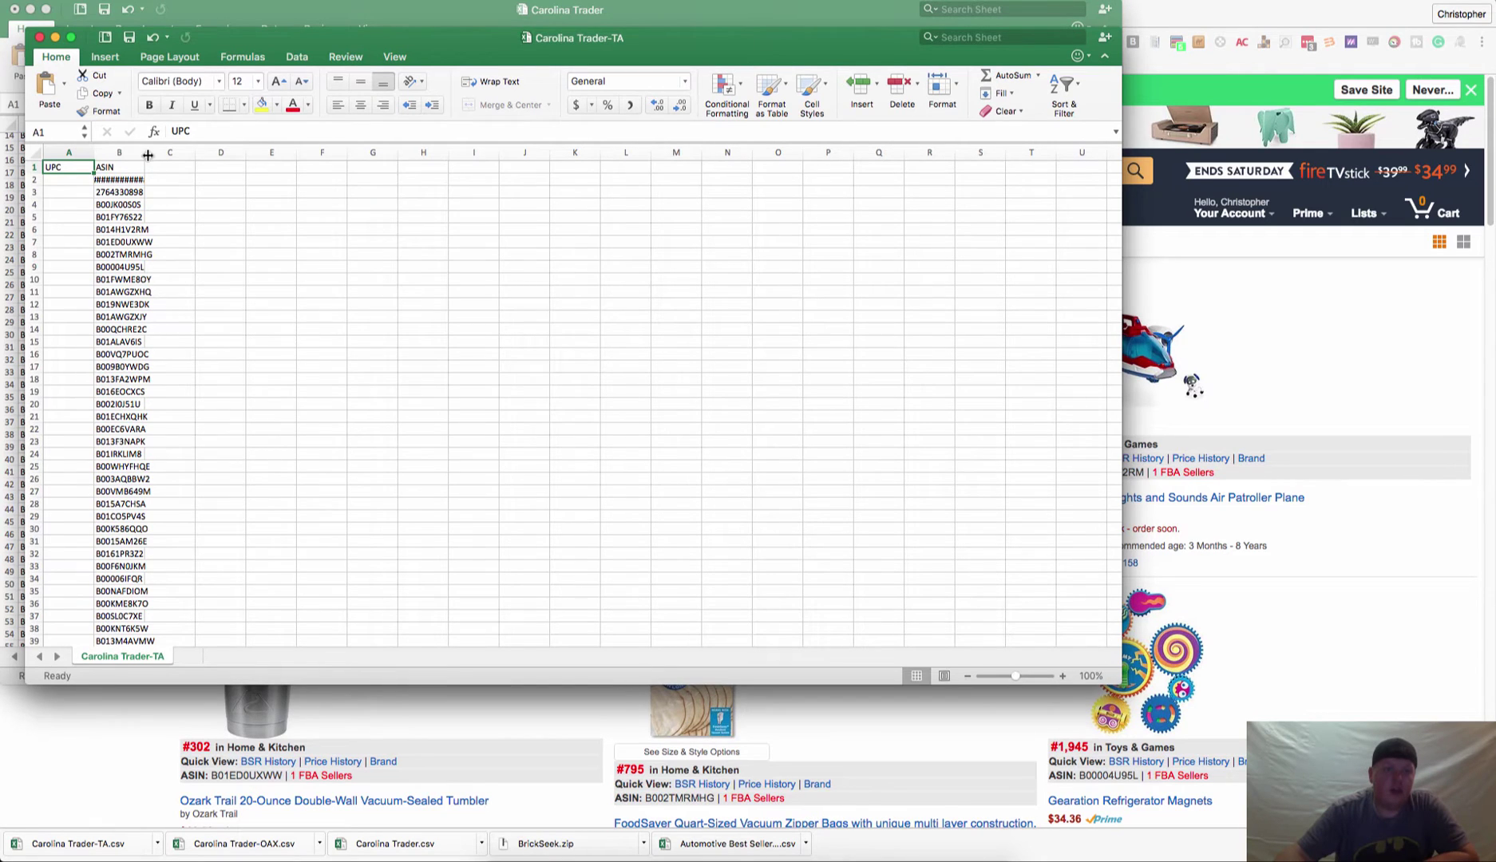
{"action": "double_click", "coordinate": [142, 153]}
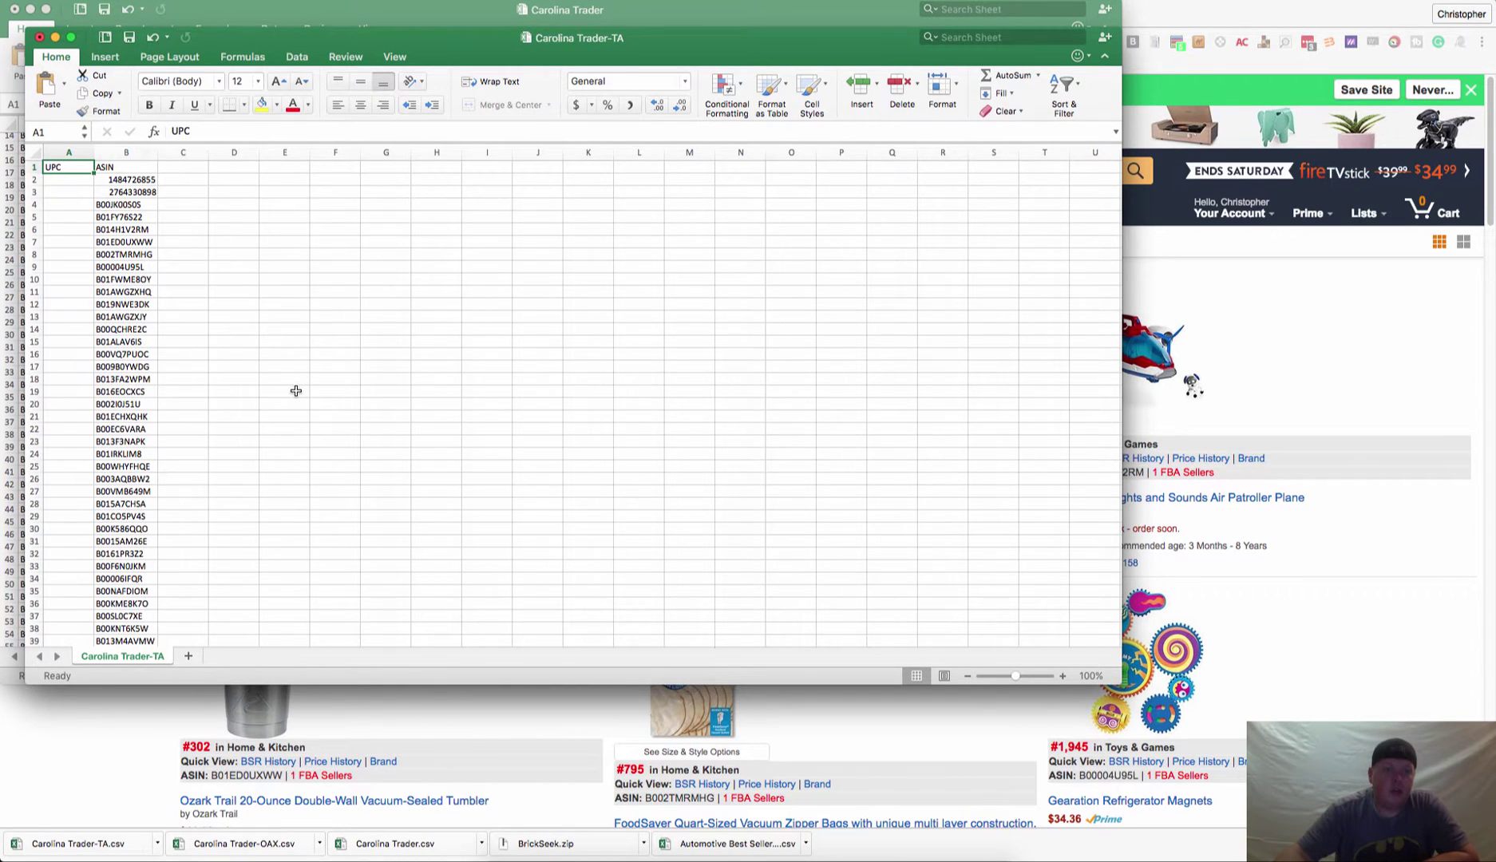
{"action": "scroll", "coordinate": [294, 391], "scroll_direction": "down", "scroll_amount": 4}
{"action": "scroll", "coordinate": [296, 390], "scroll_direction": "down", "scroll_amount": 20}
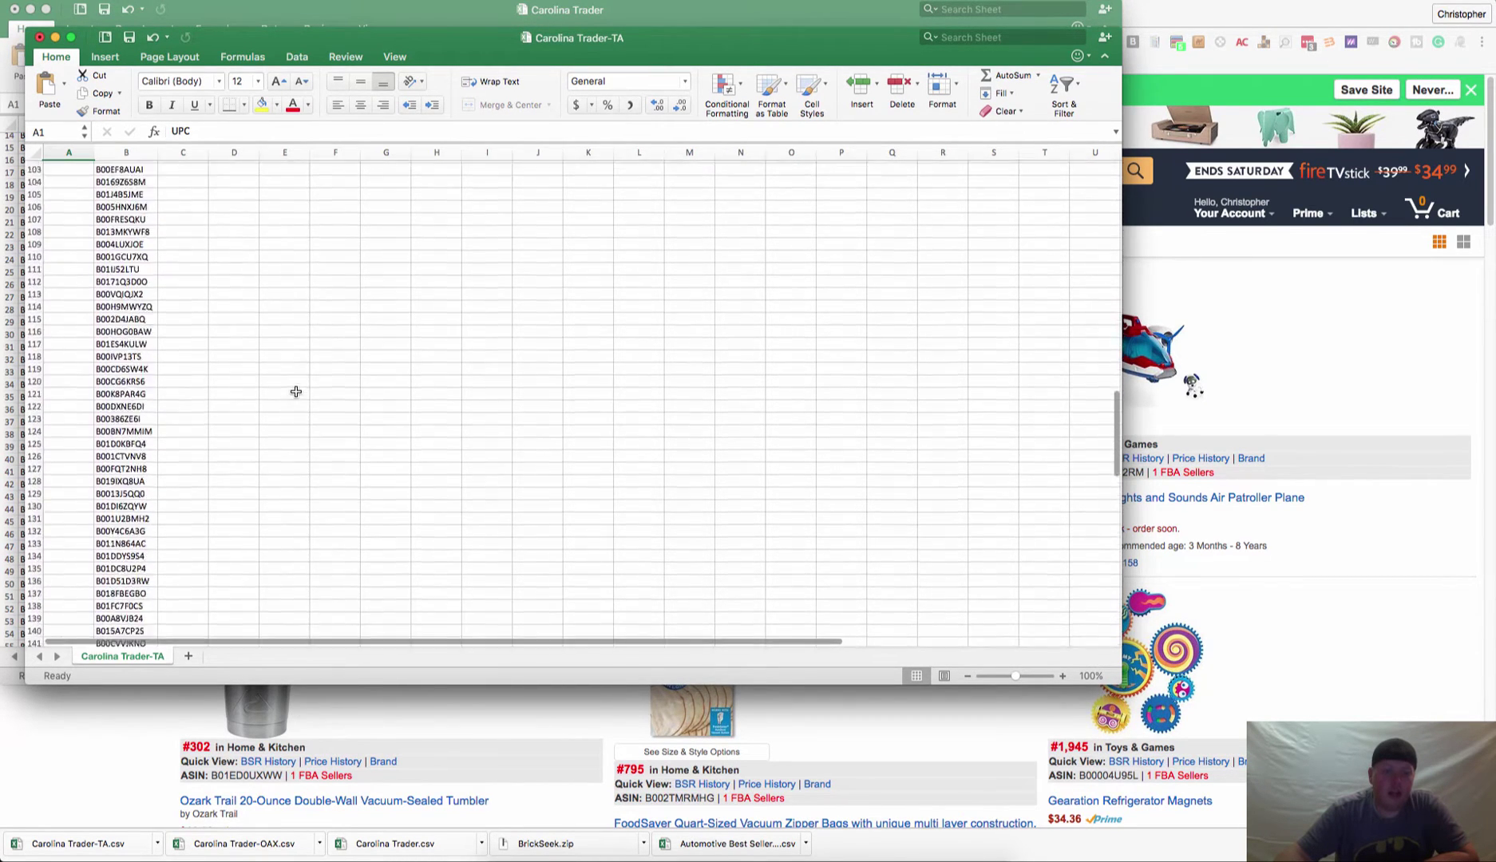
{"action": "scroll", "coordinate": [295, 393], "scroll_direction": "down", "scroll_amount": 10}
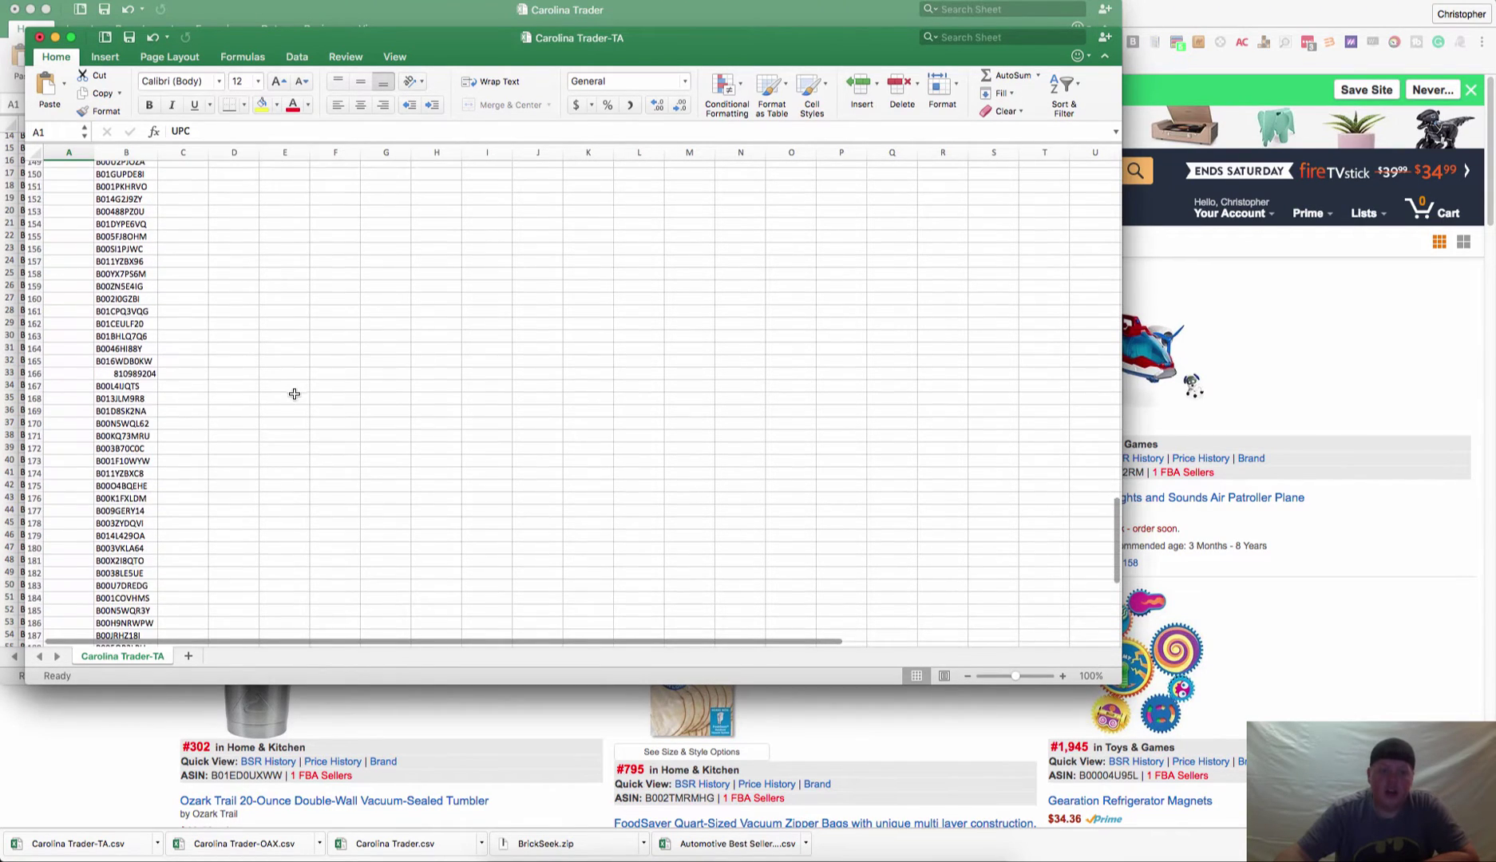
{"action": "scroll", "coordinate": [289, 403], "scroll_direction": "up", "scroll_amount": 20}
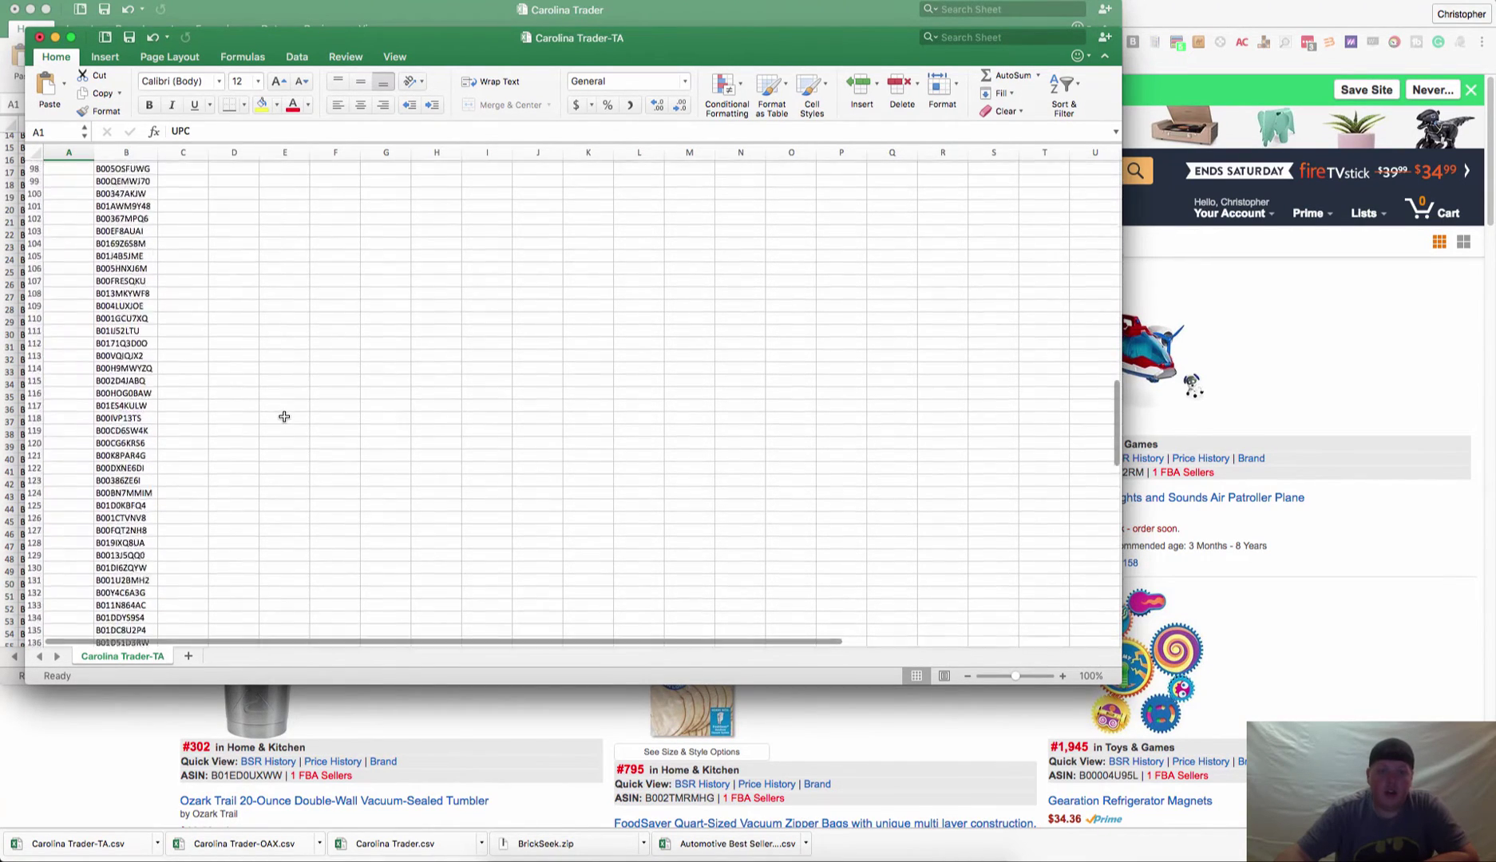
{"action": "scroll", "coordinate": [283, 416], "scroll_direction": "up", "scroll_amount": 11}
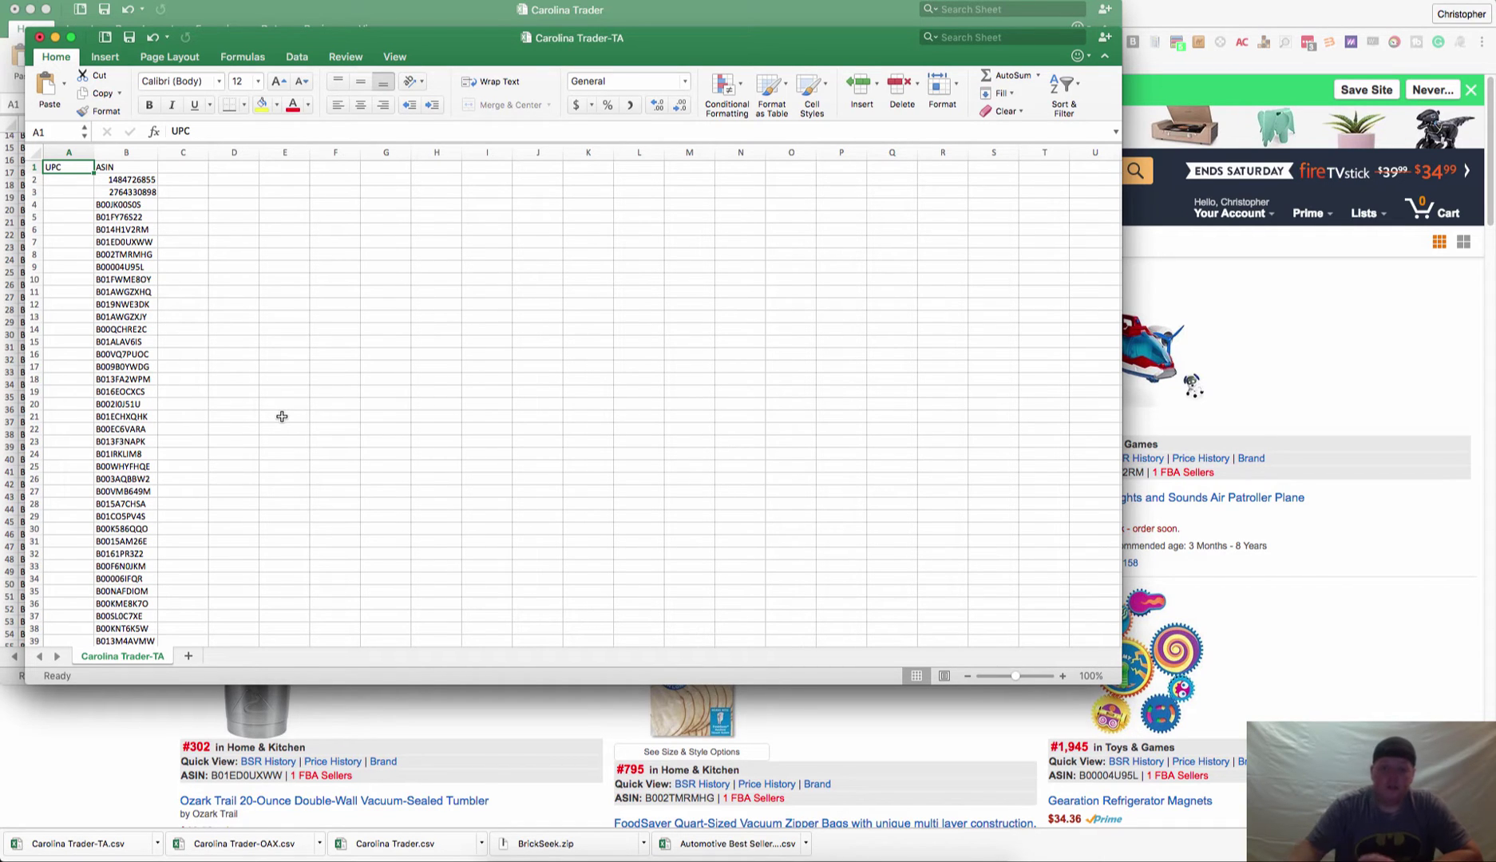
{"action": "left_click", "coordinate": [248, 851]}
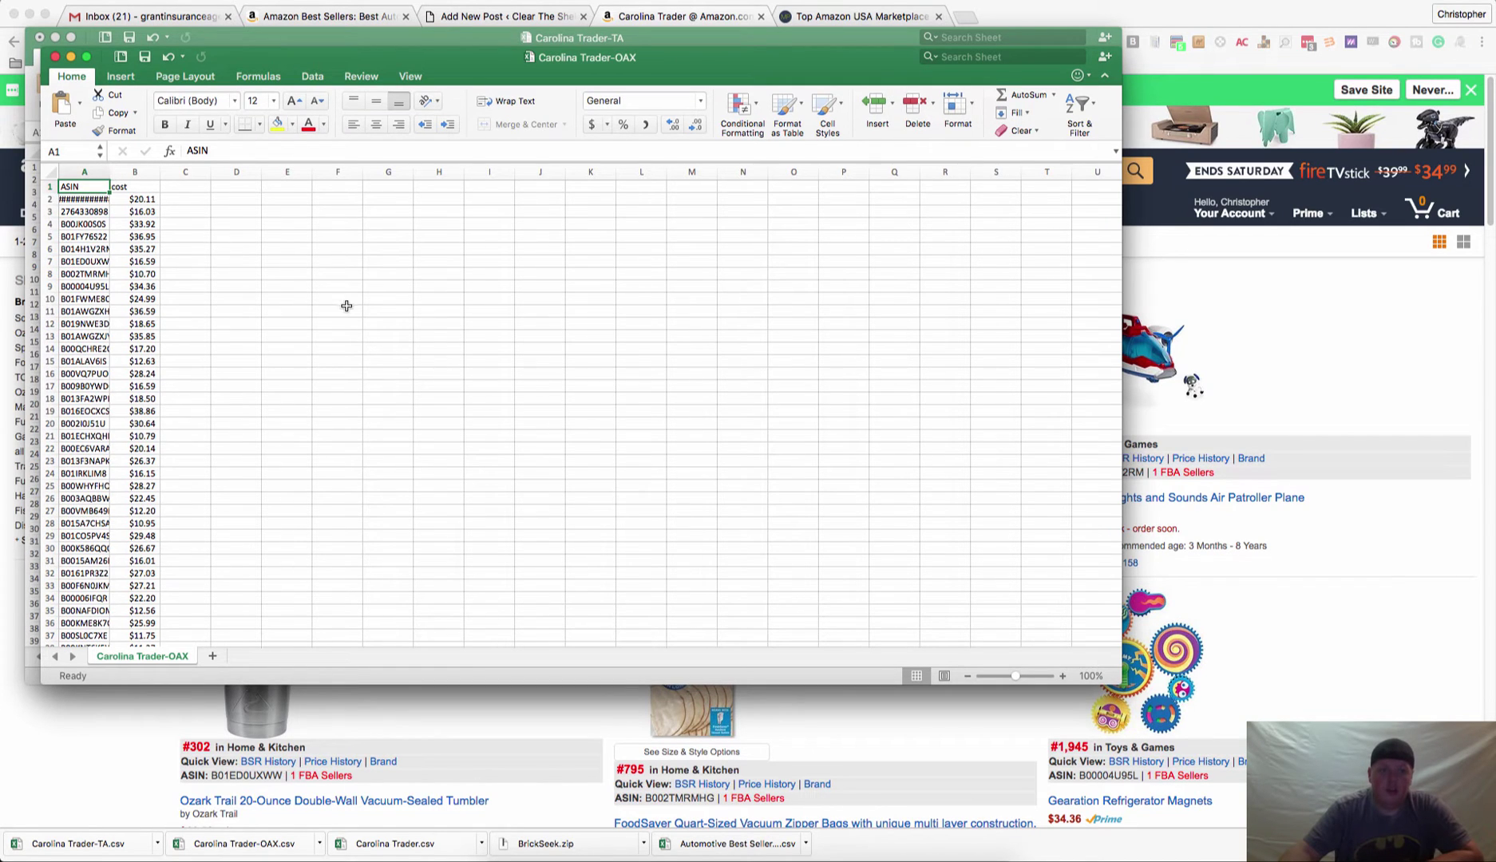
Step: Scroll the OAX sheet, then return to the Carolina Trader storefront in Chrome
{"action": "scroll", "coordinate": [327, 336], "scroll_direction": "down", "scroll_amount": 3}
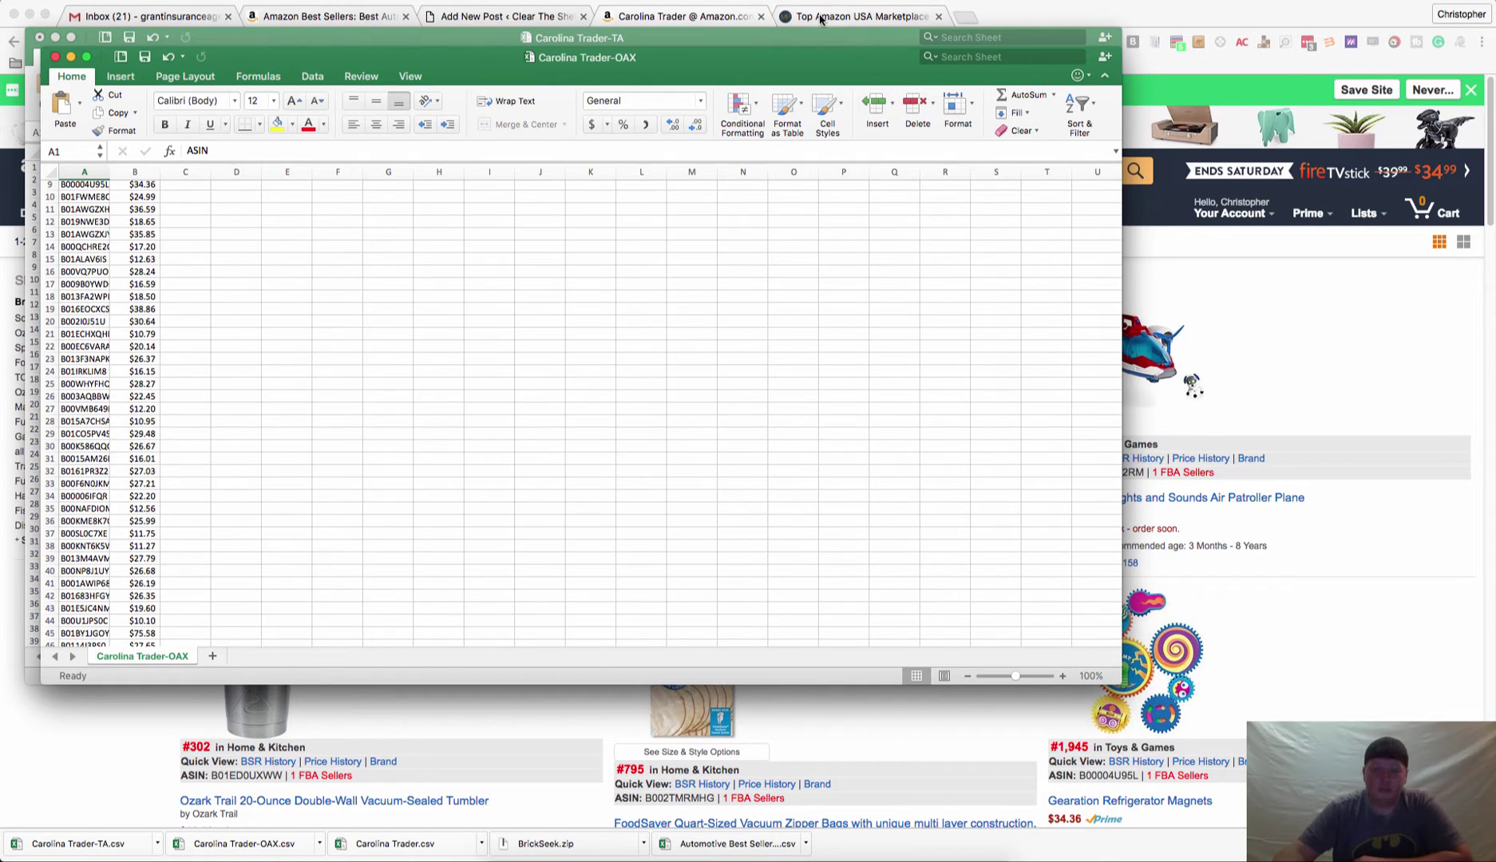
{"action": "left_click", "coordinate": [1358, 387]}
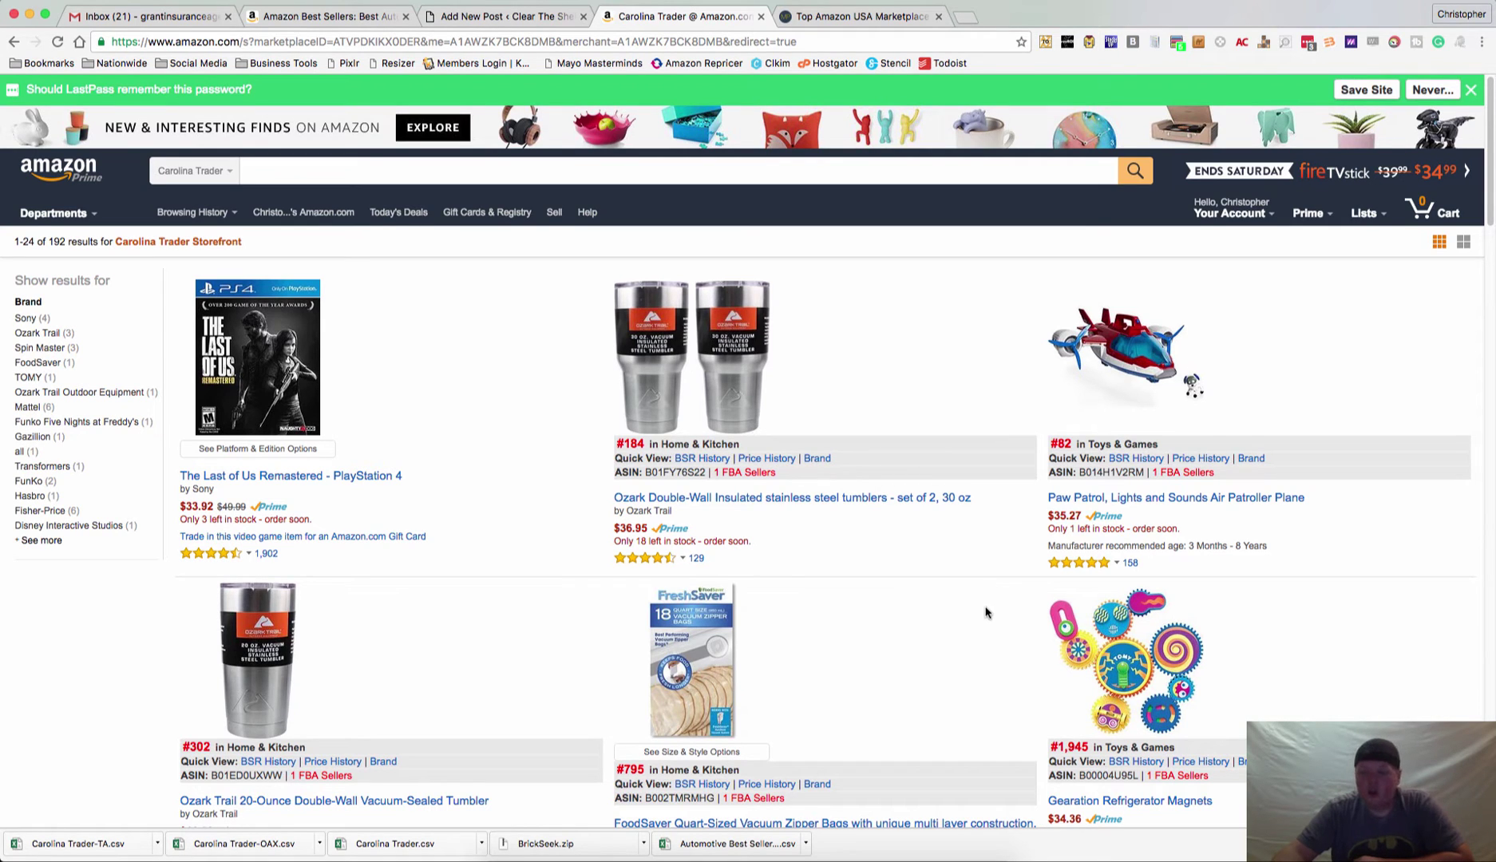
Step: Switch to the Marketplace Pulse 'Top Amazon USA Marketplace' sellers tab
{"action": "left_click", "coordinate": [814, 17]}
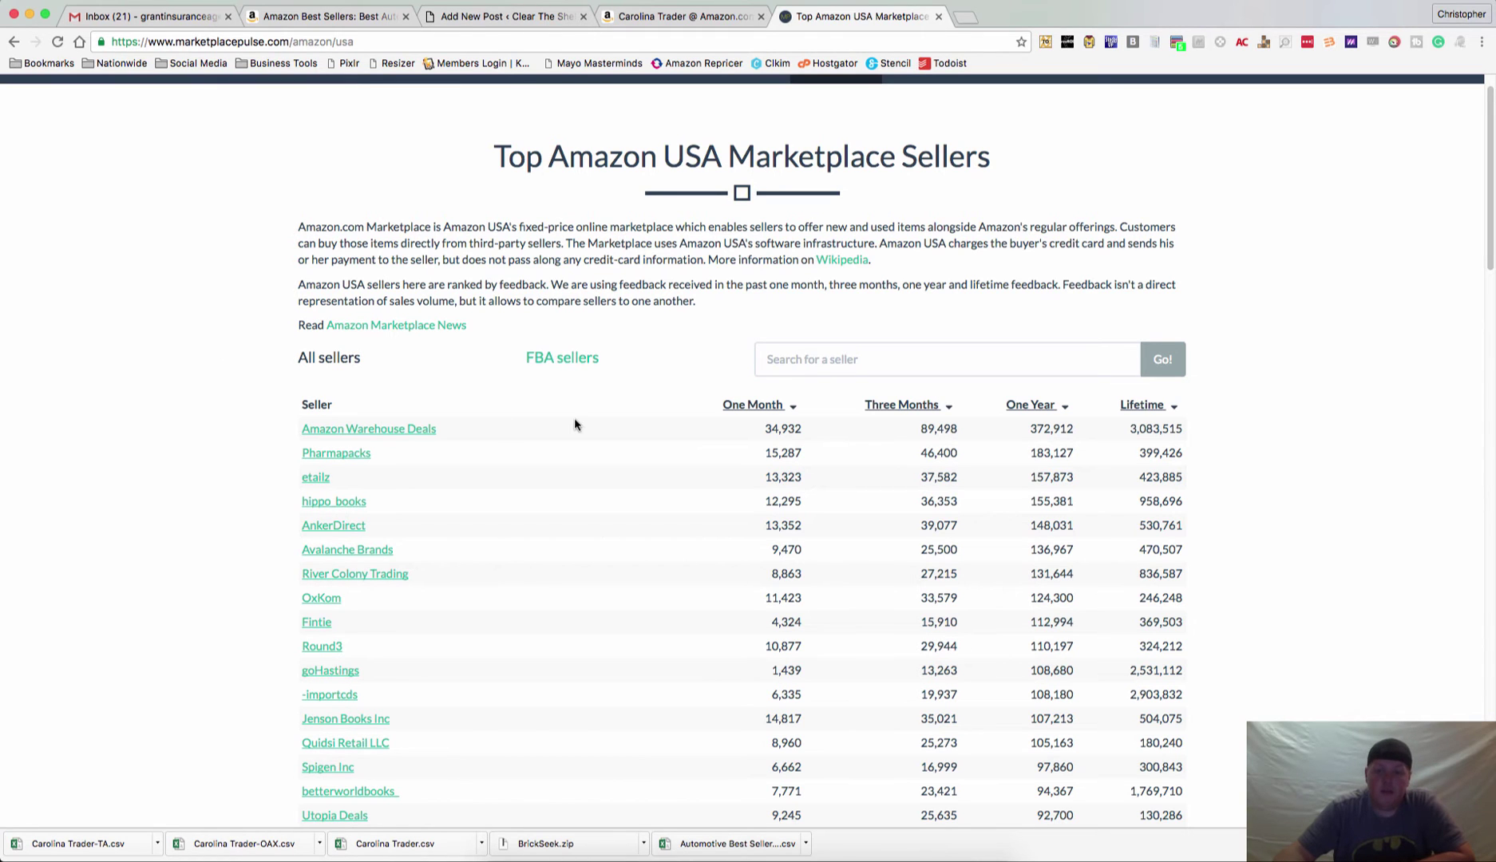
Step: Scroll the top sellers table and open the Pharmapacks seller profile
{"action": "scroll", "coordinate": [574, 418], "scroll_direction": "down", "scroll_amount": 15}
{"action": "scroll", "coordinate": [574, 426], "scroll_direction": "down", "scroll_amount": 10}
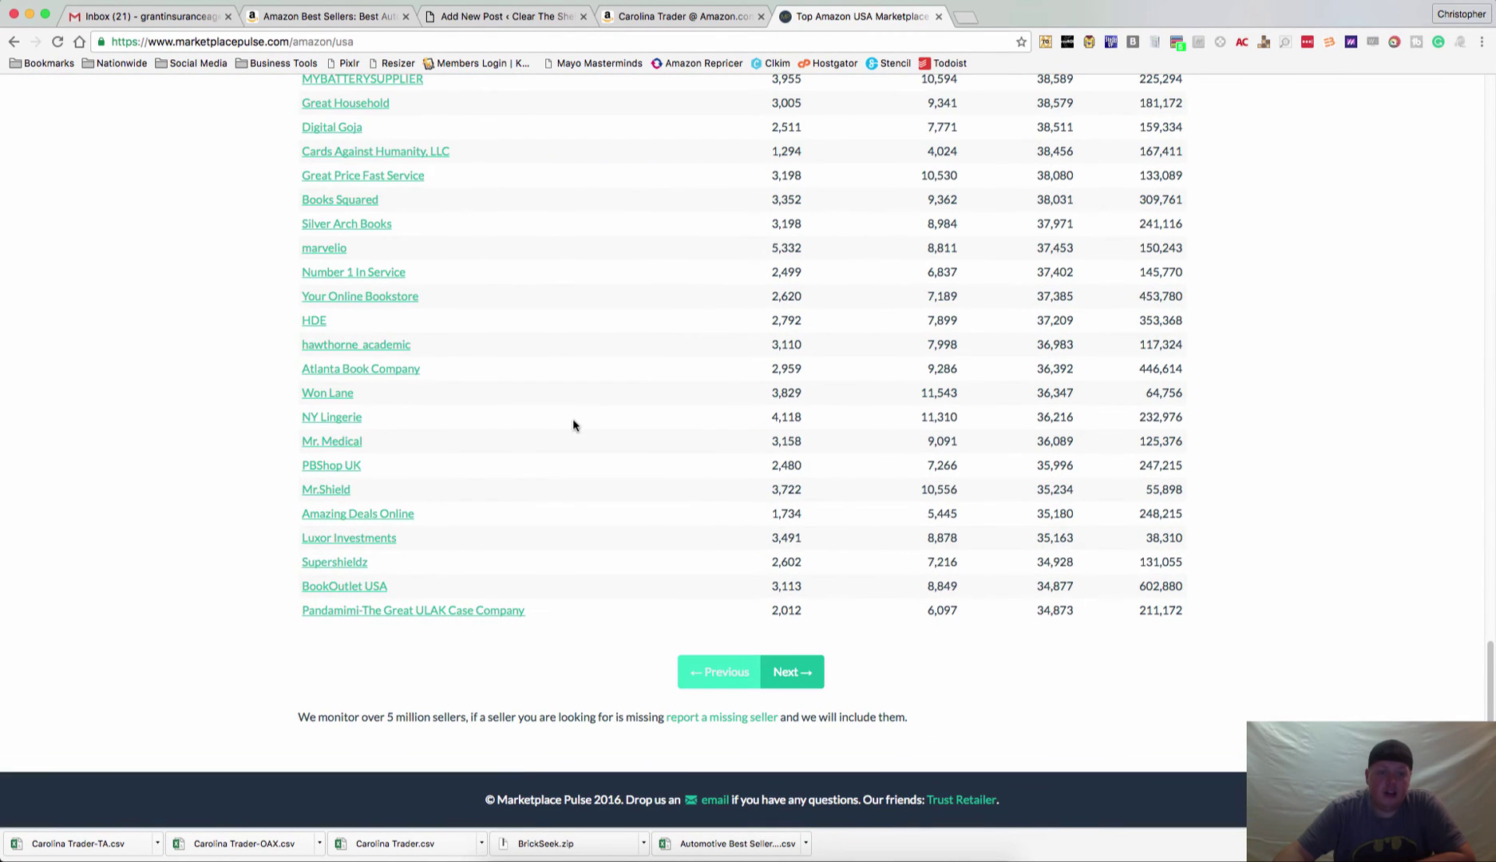
{"action": "scroll", "coordinate": [572, 425], "scroll_direction": "up", "scroll_amount": 10}
{"action": "scroll", "coordinate": [572, 427], "scroll_direction": "up", "scroll_amount": 15}
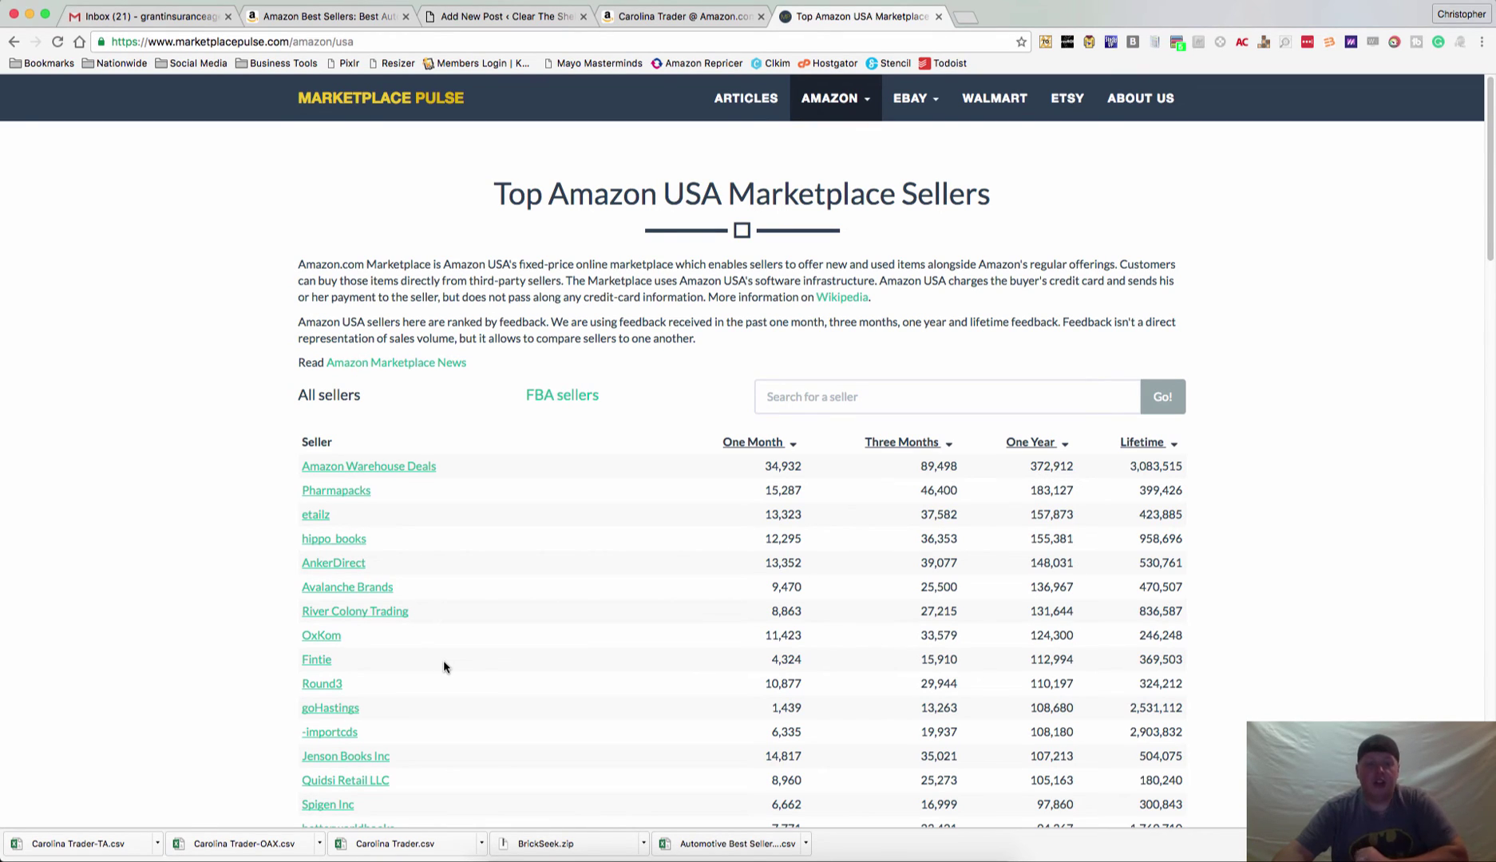
{"action": "scroll", "coordinate": [443, 660], "scroll_direction": "down", "scroll_amount": 1}
{"action": "scroll", "coordinate": [444, 667], "scroll_direction": "down", "scroll_amount": 2}
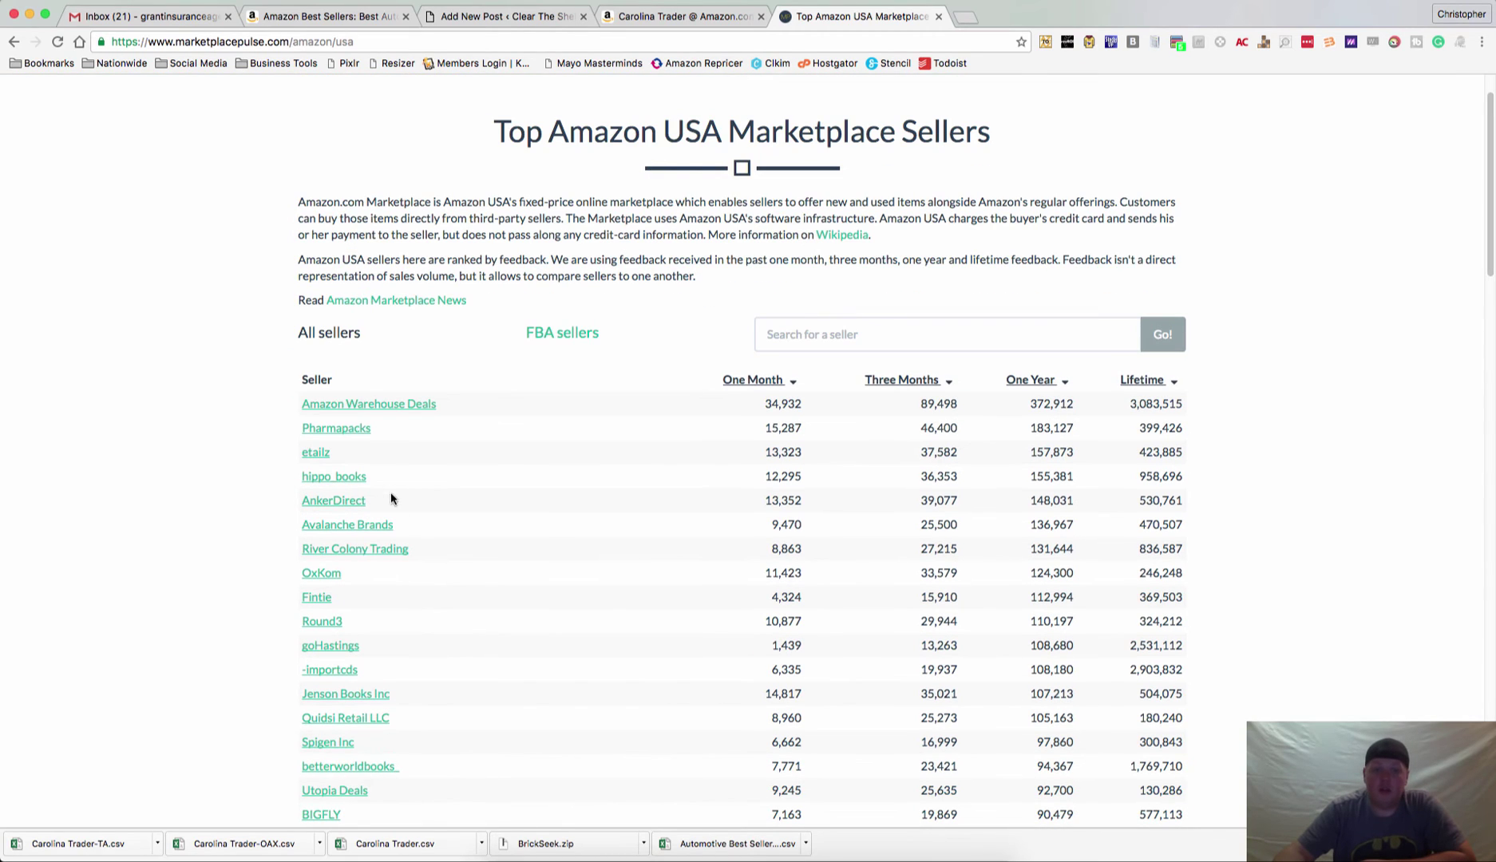
{"action": "left_click", "coordinate": [344, 432]}
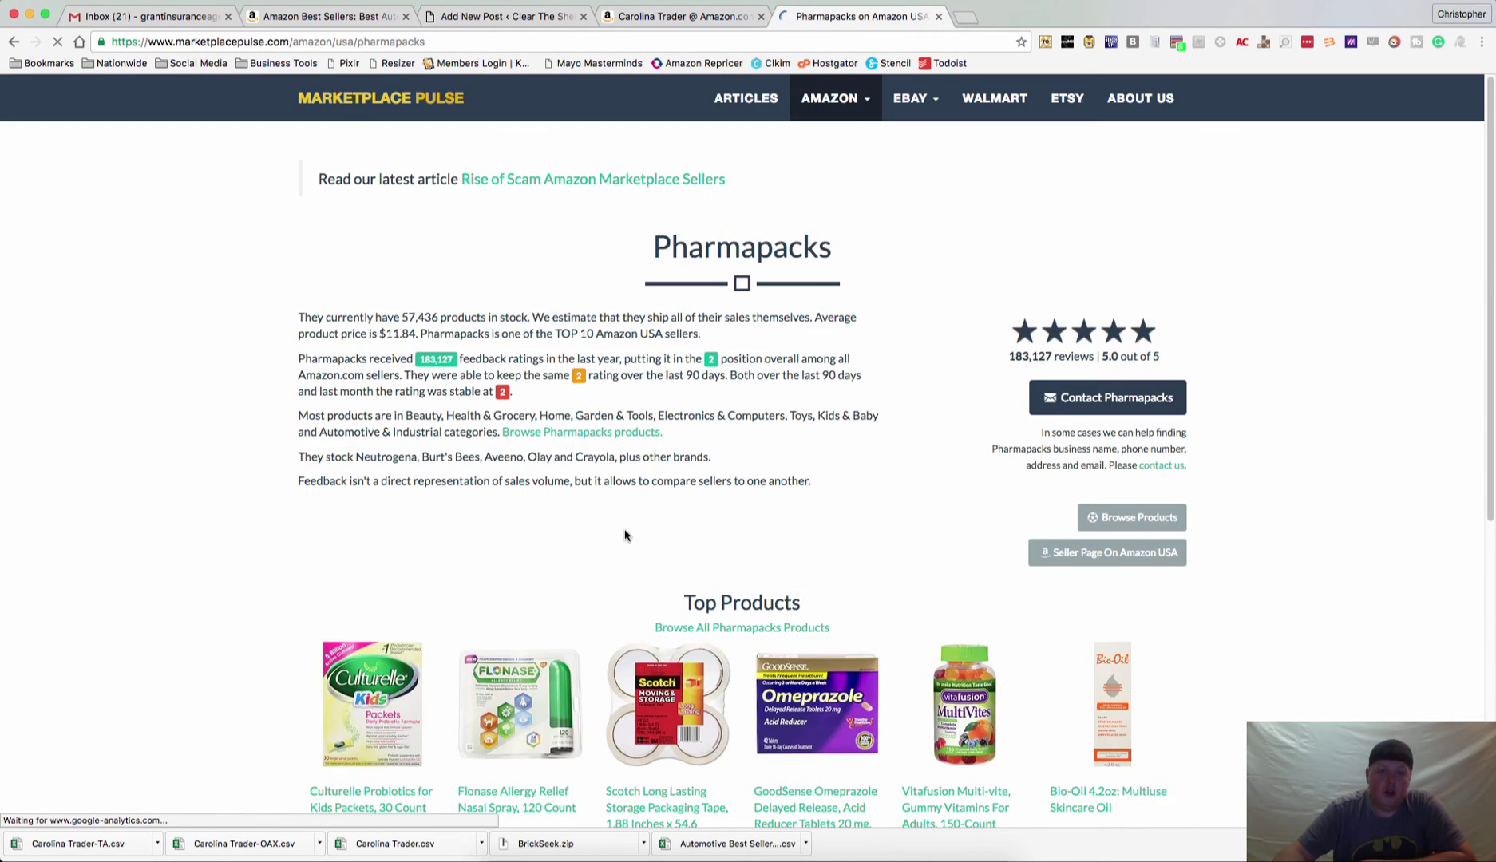
Step: Open Pharmapacks' Amazon USA storefront (57,018 results) in a new tab, then go back to the Marketplace Pulse top sellers list
{"action": "left_click", "coordinate": [544, 436]}
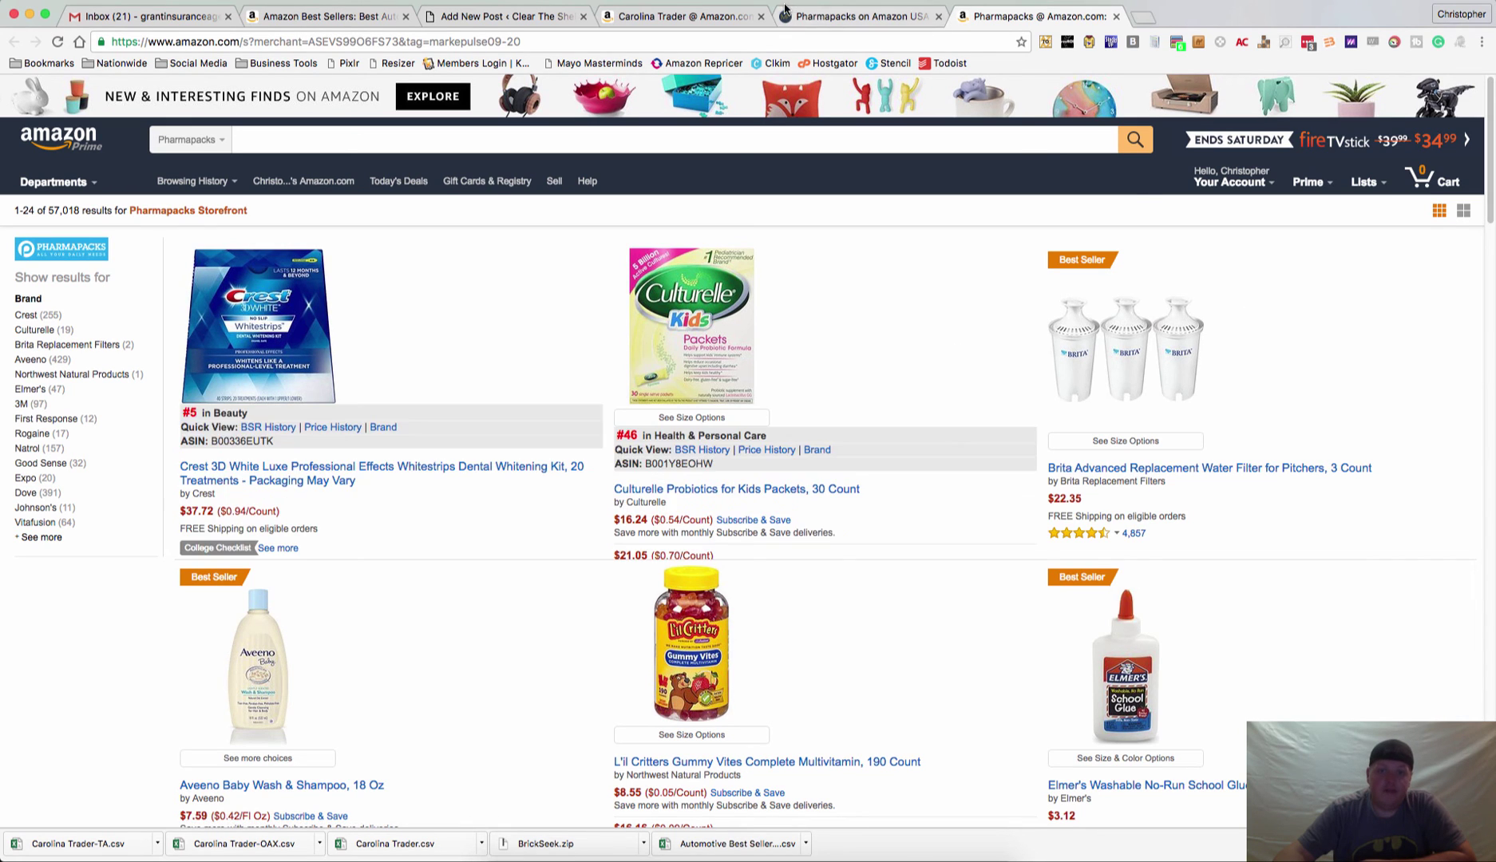
{"action": "left_click", "coordinate": [824, 17]}
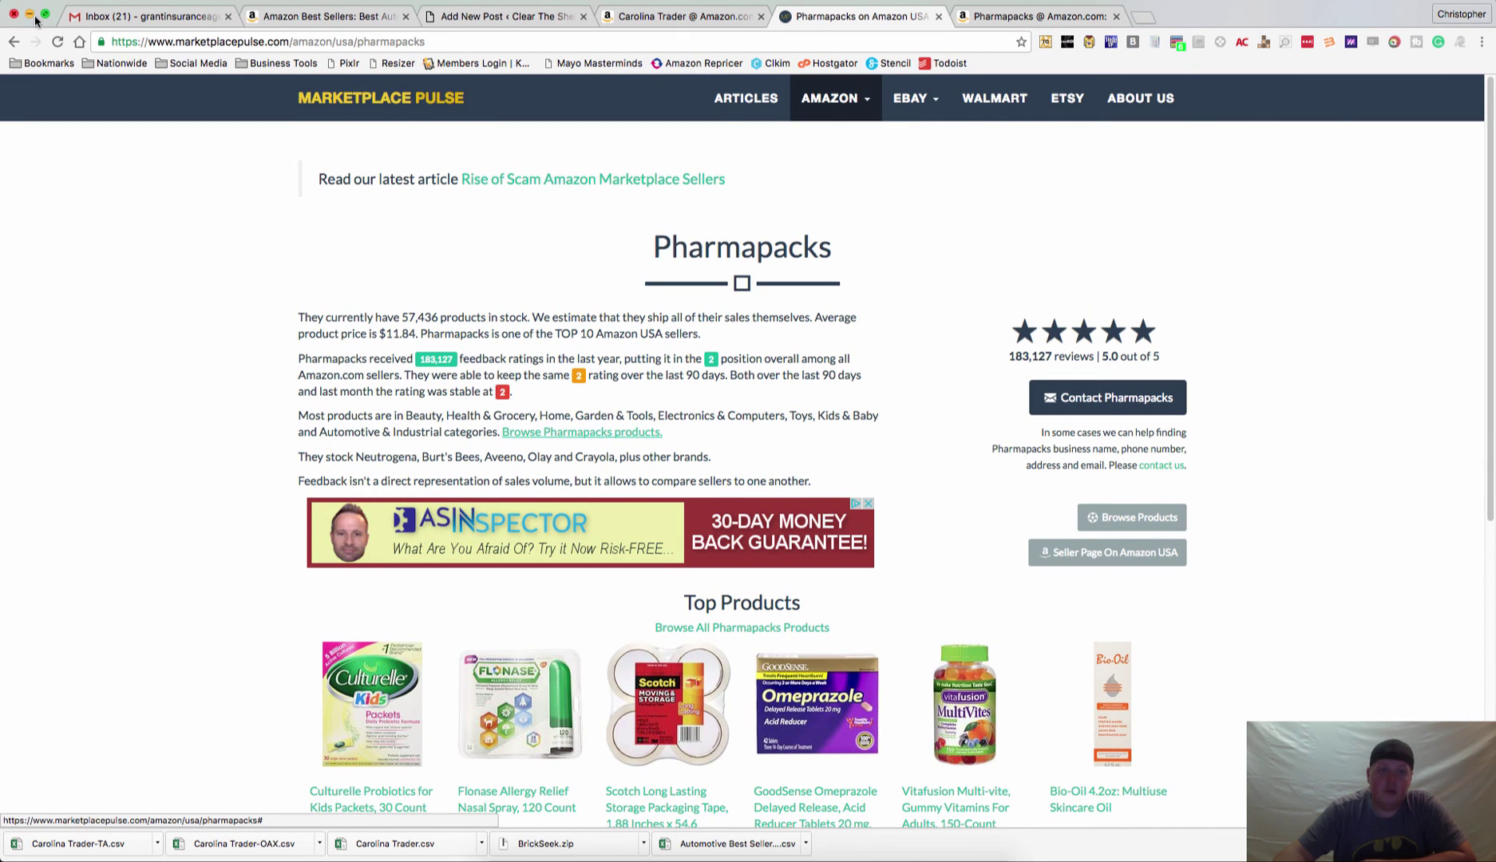
{"action": "left_click", "coordinate": [14, 42]}
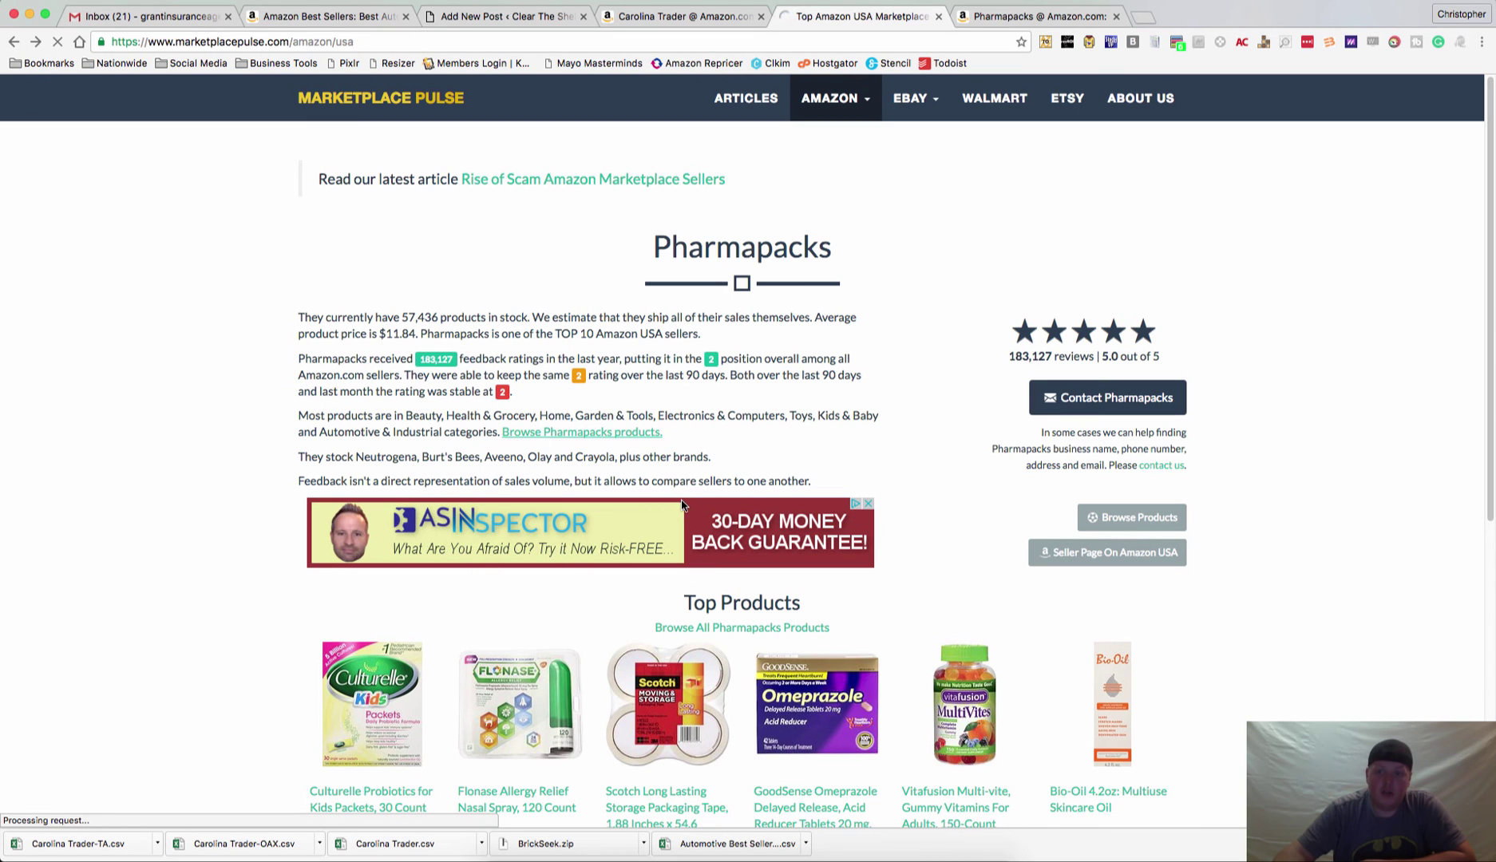